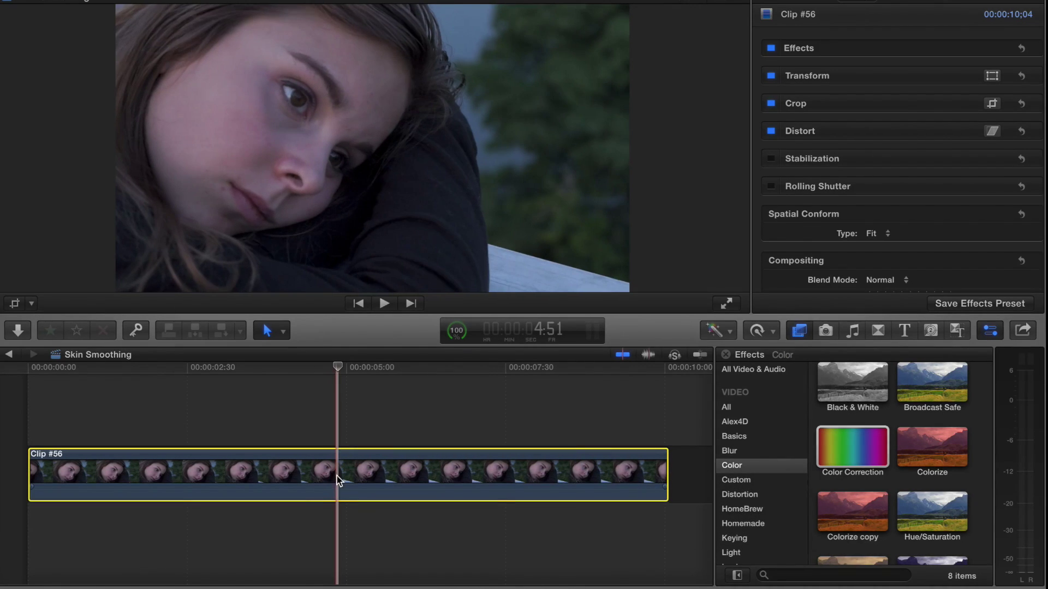
Step: Drag the Color Correction effect from the Color category onto Clip #56 in the timeline
left_click(858, 444)
left_click_drag(858, 445, 344, 469)
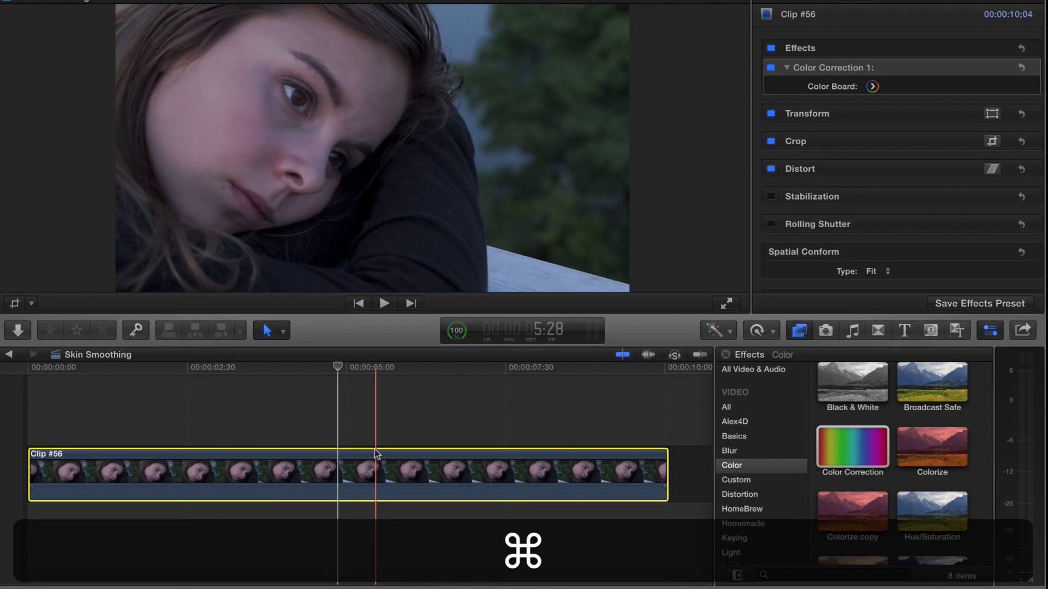
Step: Open the Color Board, reset a trial highlights shift to neutral, and show the RGB Parade scopes
key("super+6")
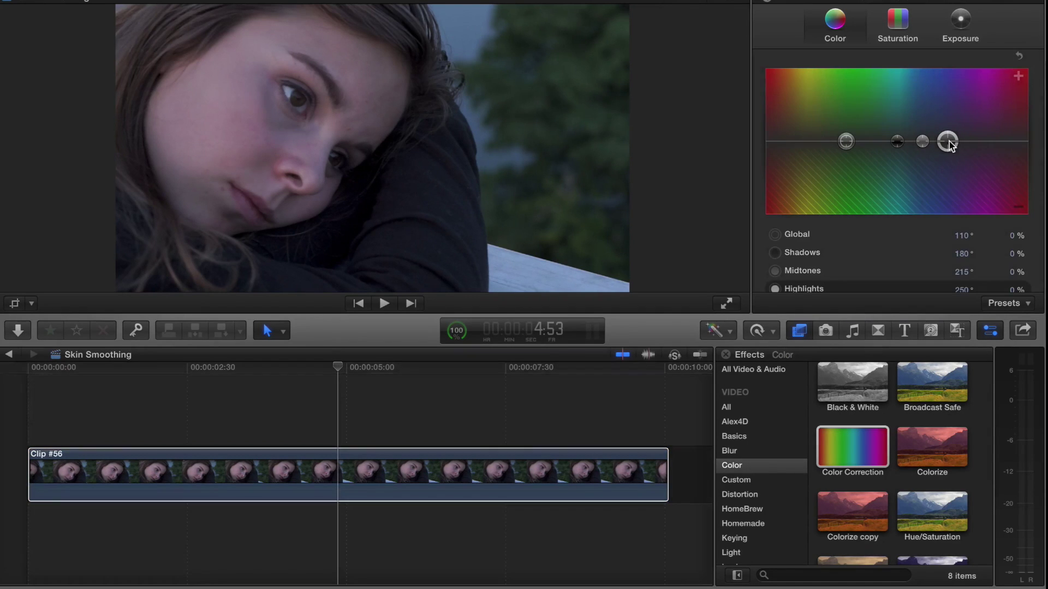
left_click_drag(949, 144, 935, 168)
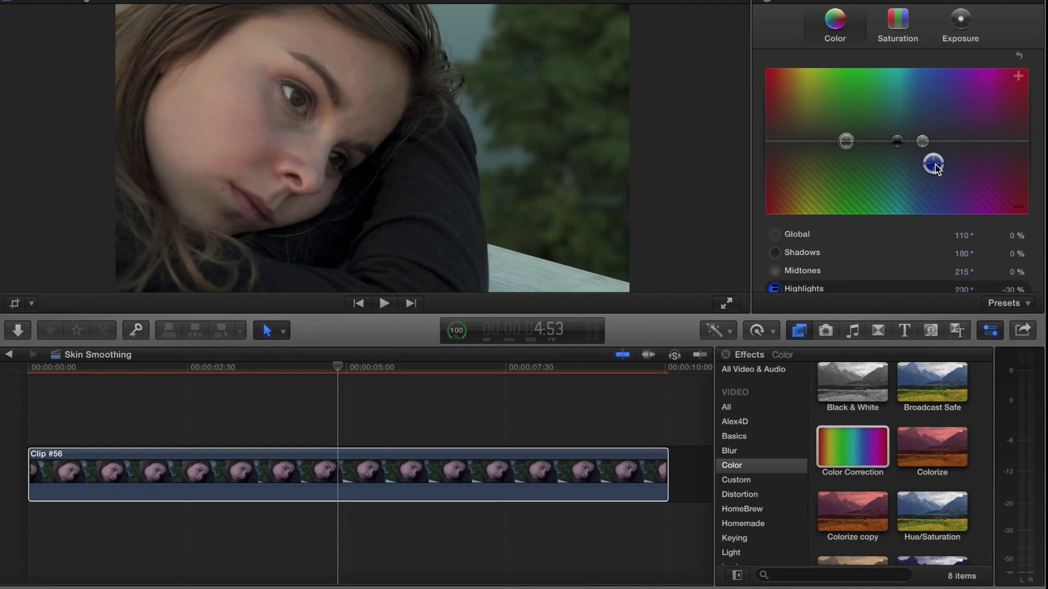
key("BackSpace")
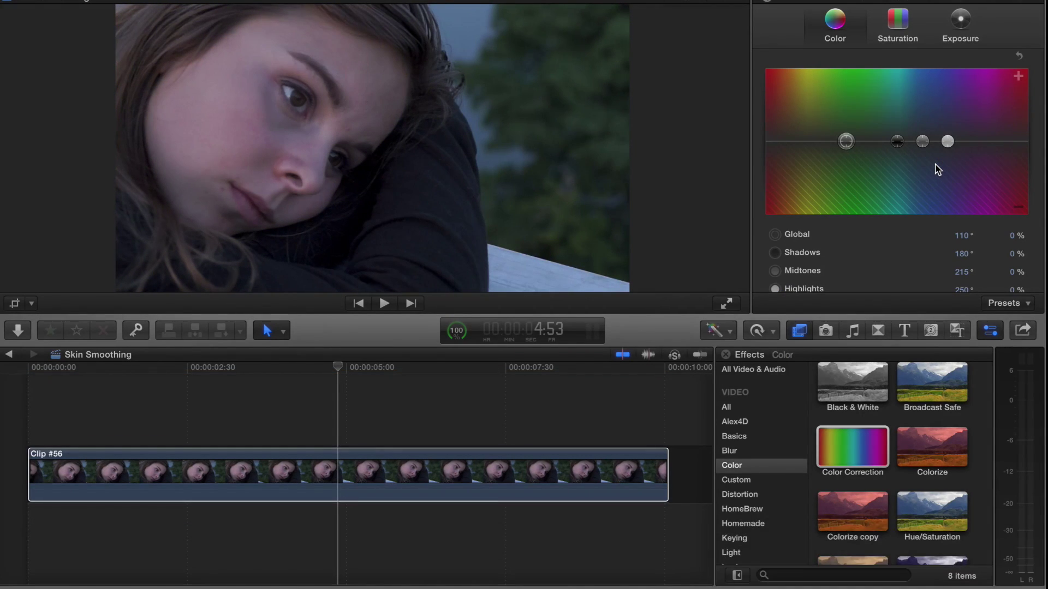
key("super")
key("super+7")
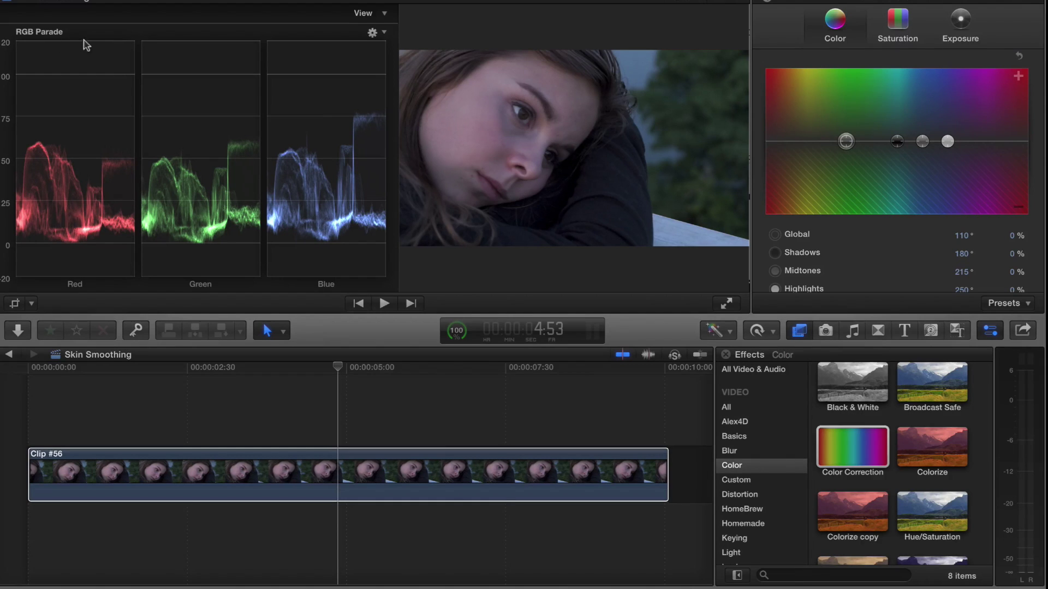
Step: Keep the scope on RGB Parade, set highlights to 235° and -28%, then hide the scopes
left_click(375, 31)
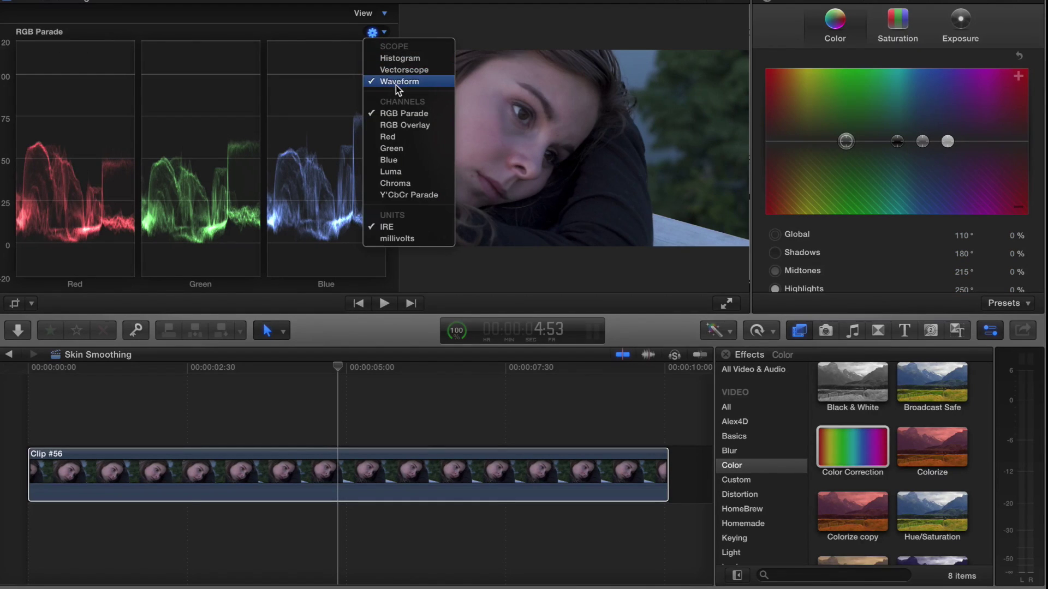
left_click(436, 118)
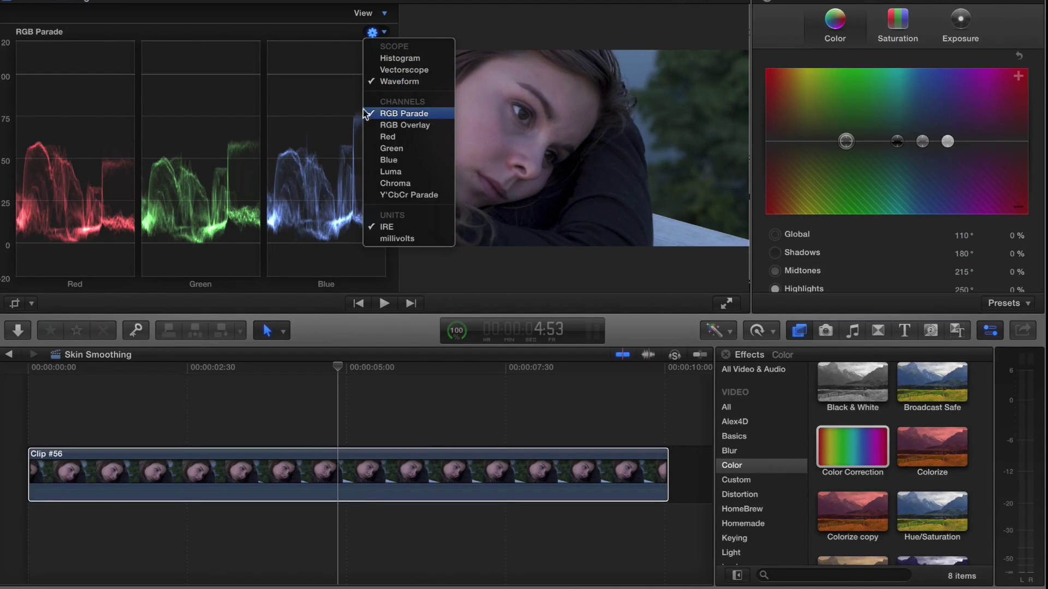
left_click(949, 140)
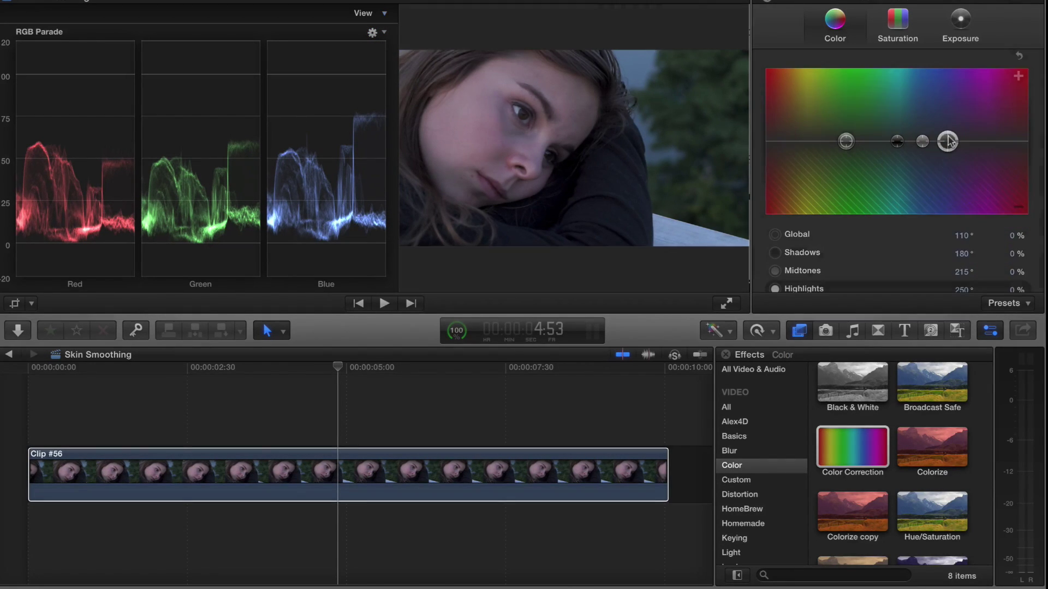
left_click_drag(950, 140, 940, 164)
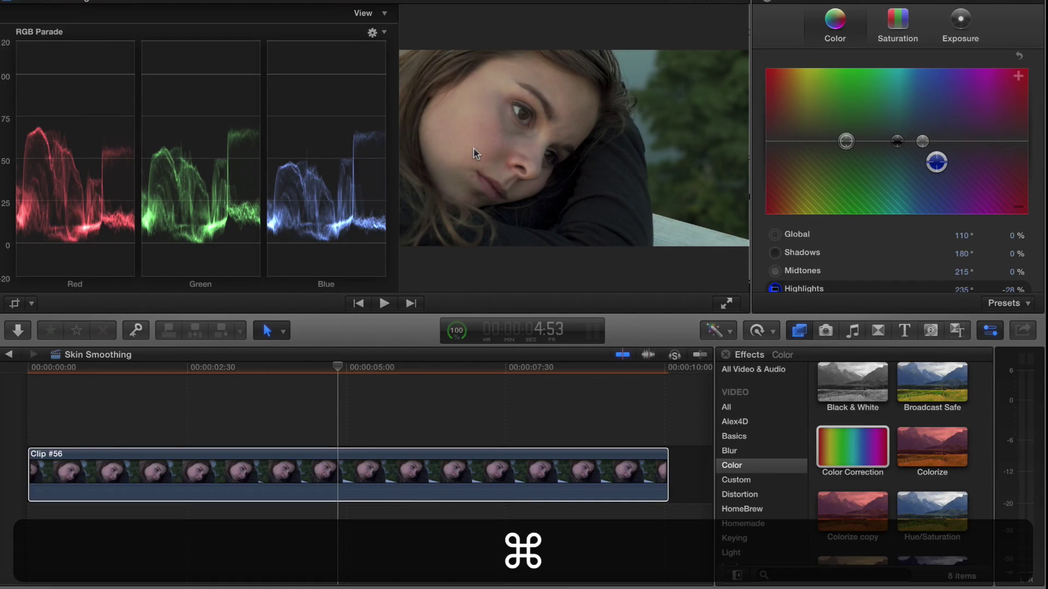
key("super+7")
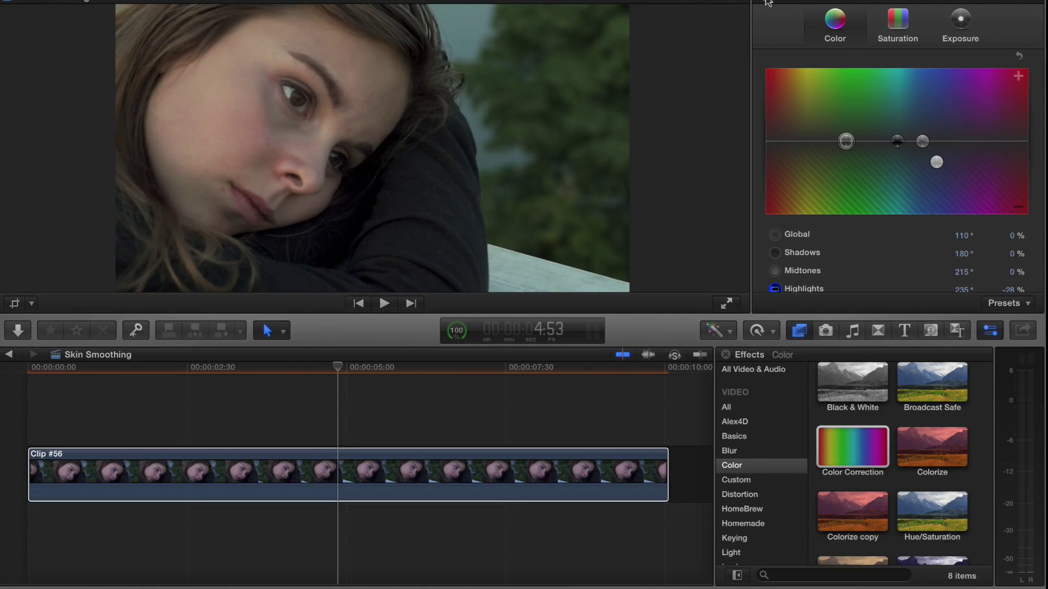
Step: Return to Color Correction 1 in the inspector and add a color mask to it
left_click(769, 3)
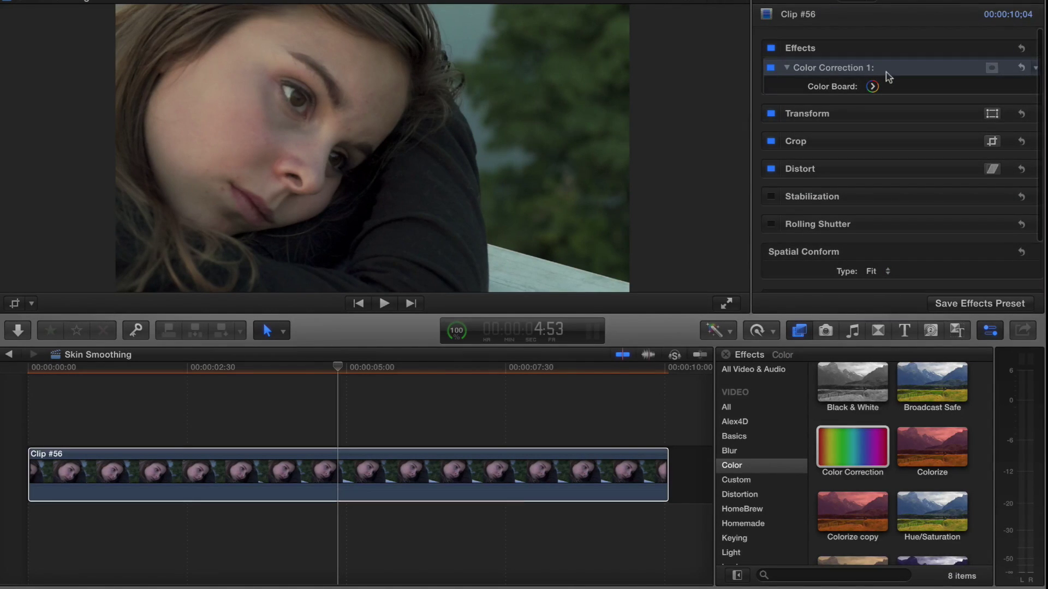
left_click(989, 68)
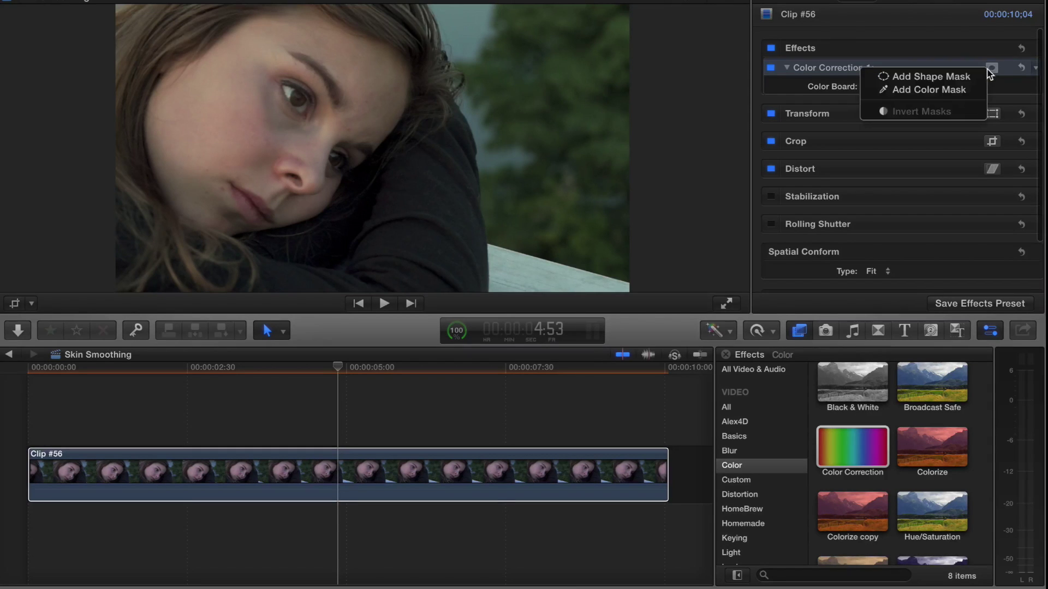
left_click(966, 67)
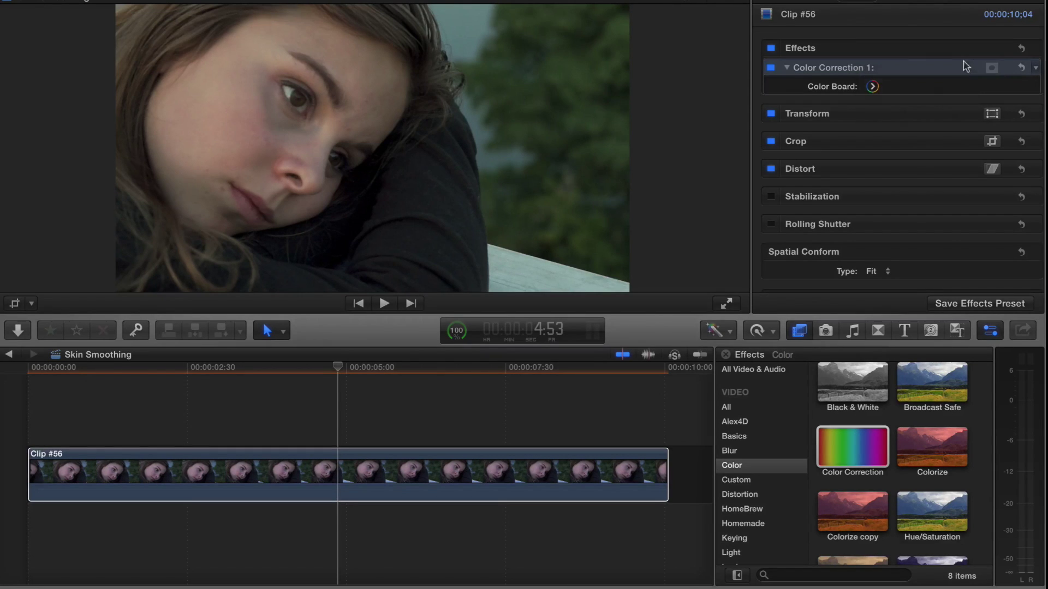
left_click(991, 67)
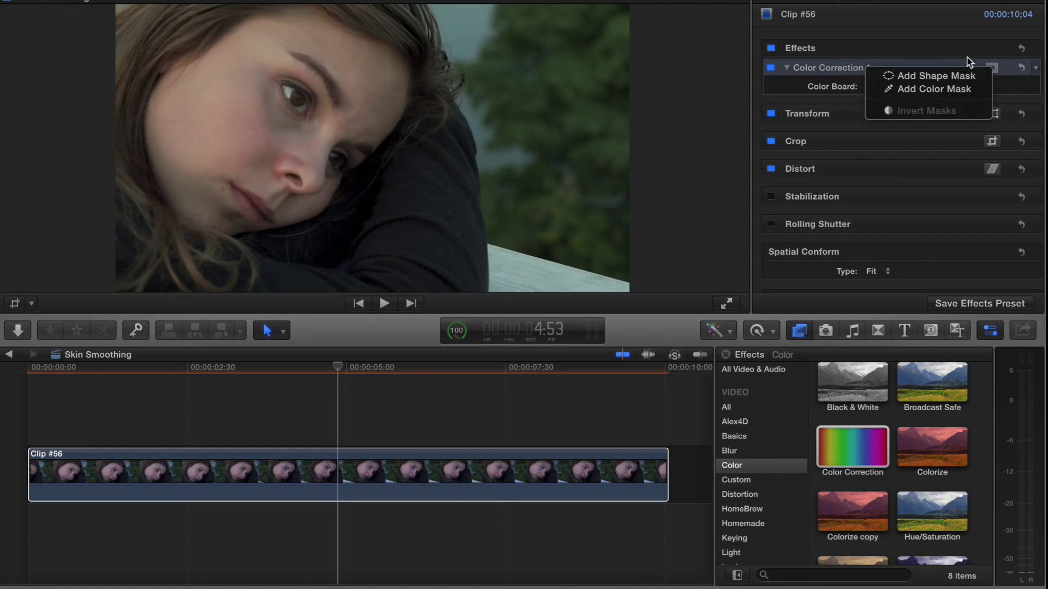
left_click(952, 91)
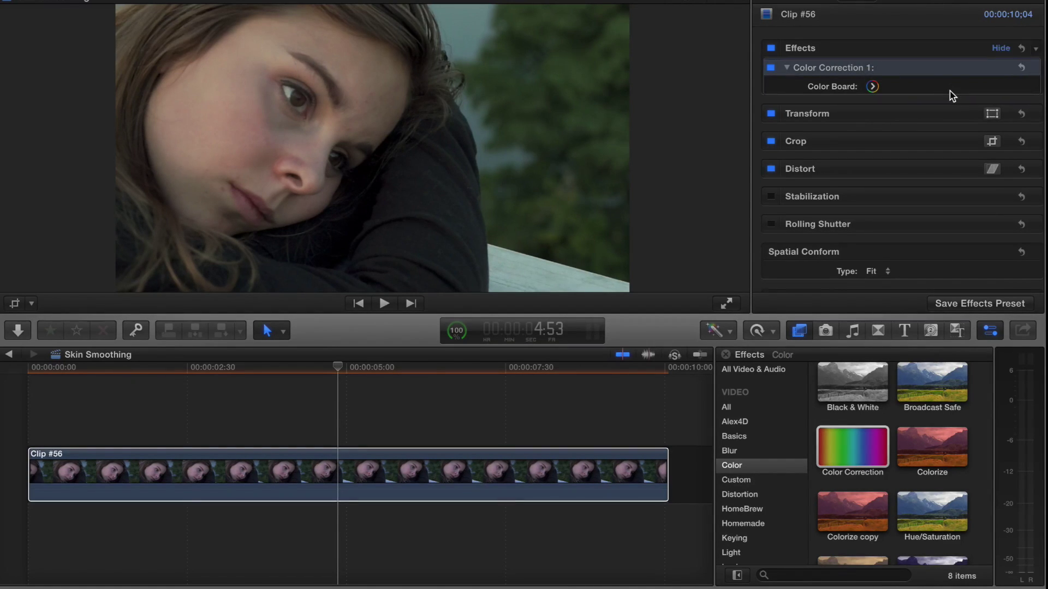
Step: Sample the cheek, lower cheek and eyebrow skin tones for the color mask, softness 92
left_click_drag(231, 114, 257, 143)
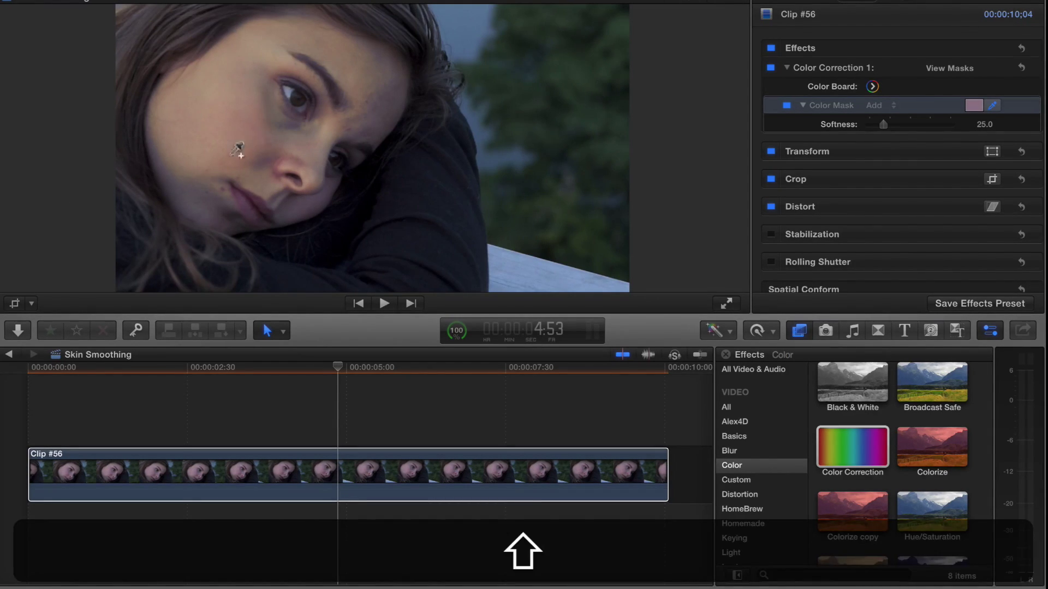
left_click_drag(198, 199, 198, 202)
left_click_drag(392, 110, 392, 111)
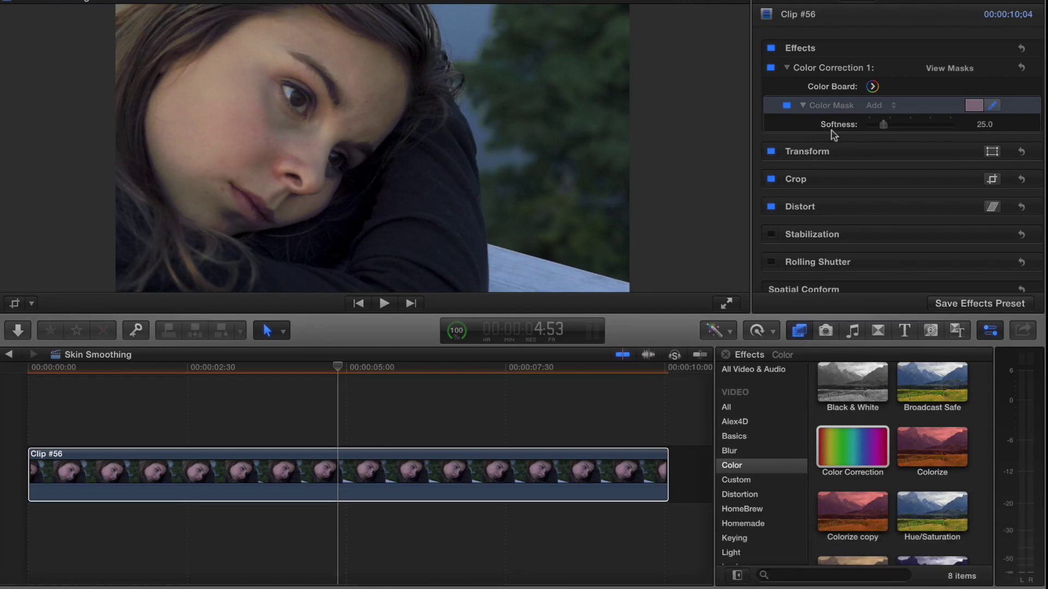
left_click_drag(883, 125, 918, 122)
Step: Set the masked highlights to 272° and -100% on the Color Board, turning the skin green
left_click(872, 86)
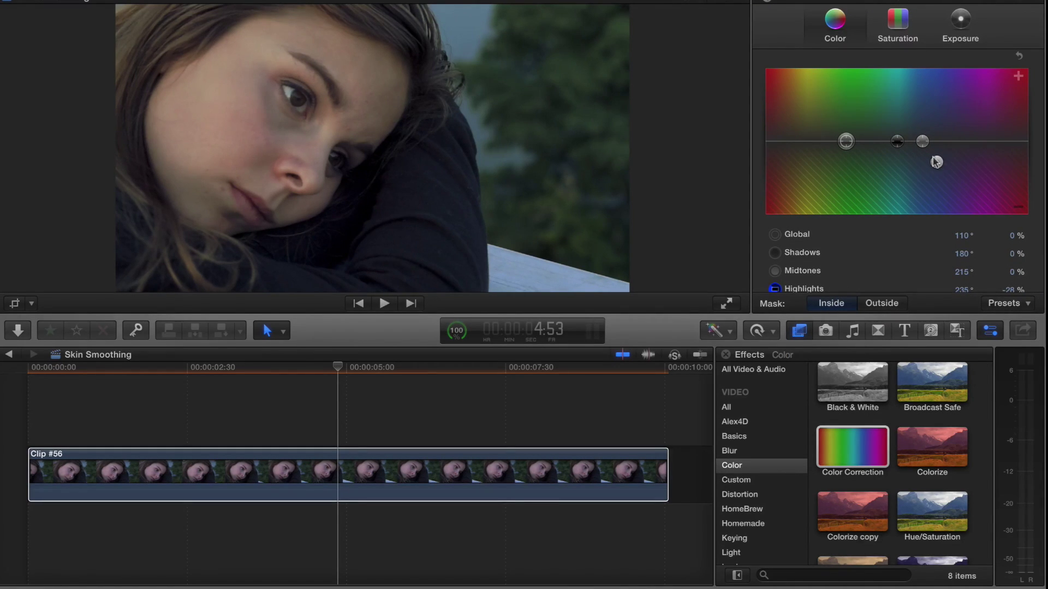
left_click_drag(936, 161, 962, 213)
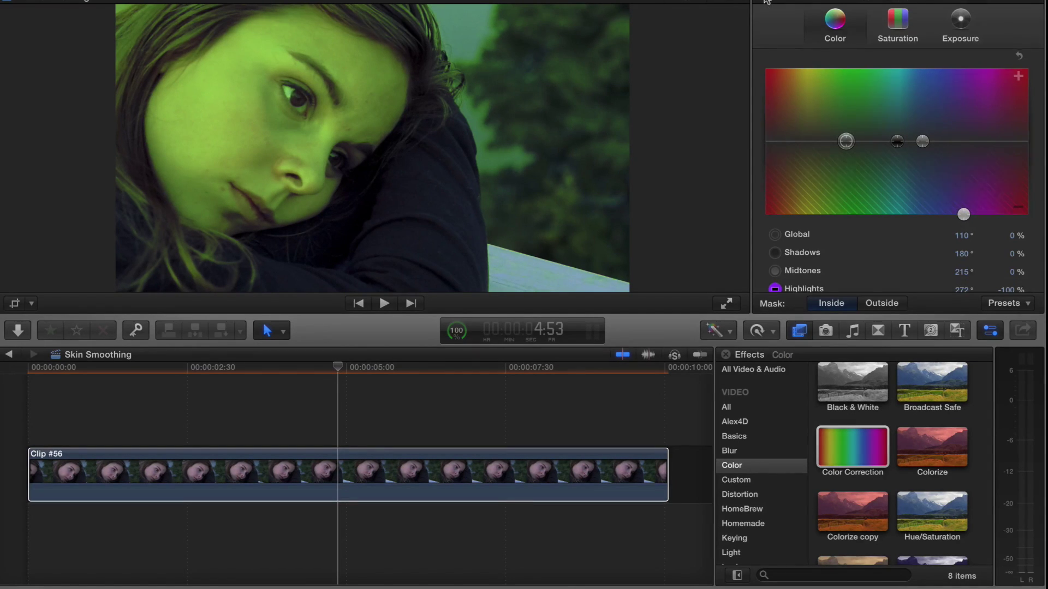
left_click(767, 1)
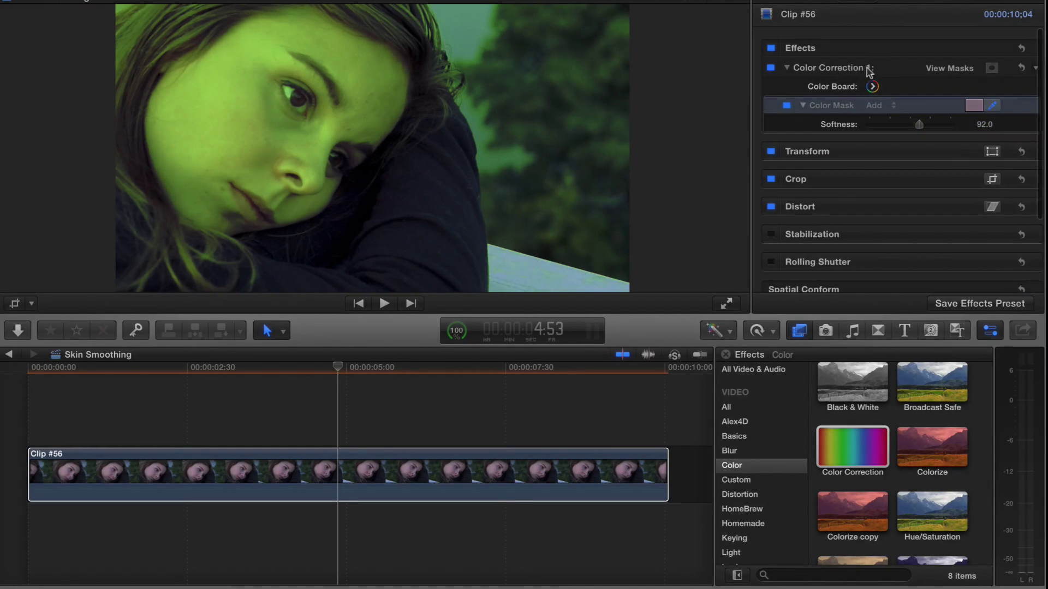
Step: Add Shape Mask 1 to the correction and move its ellipse over the face
left_click(990, 71)
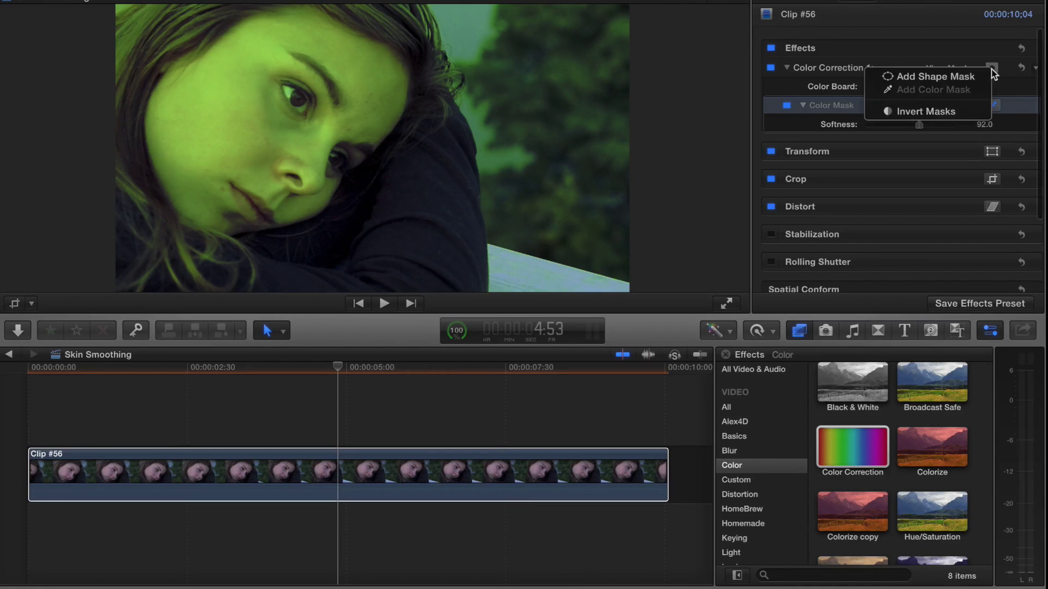
left_click(958, 77)
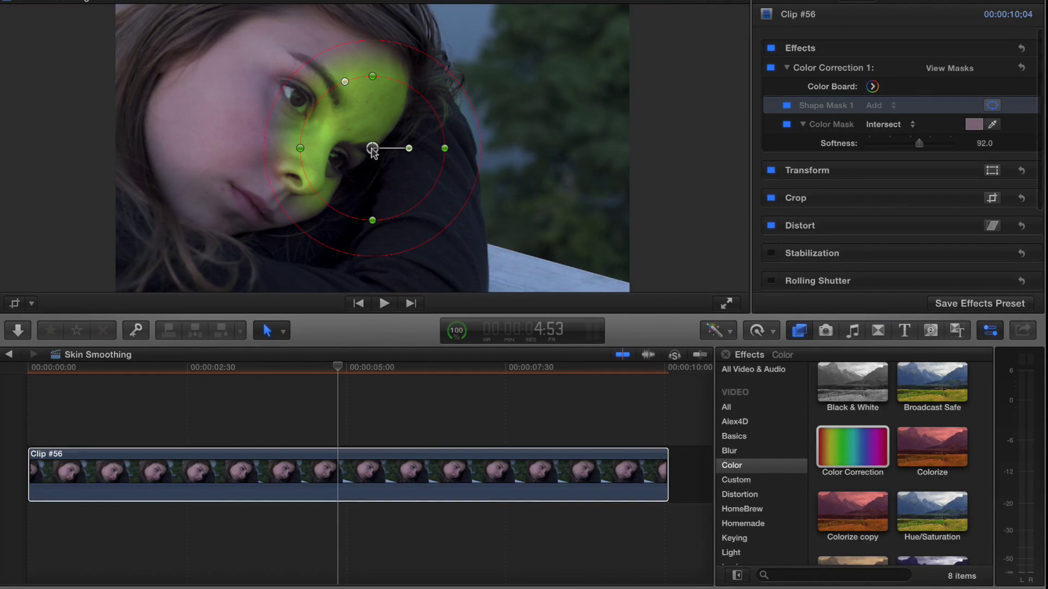
left_click_drag(372, 148, 264, 103)
left_click_drag(335, 105, 329, 206)
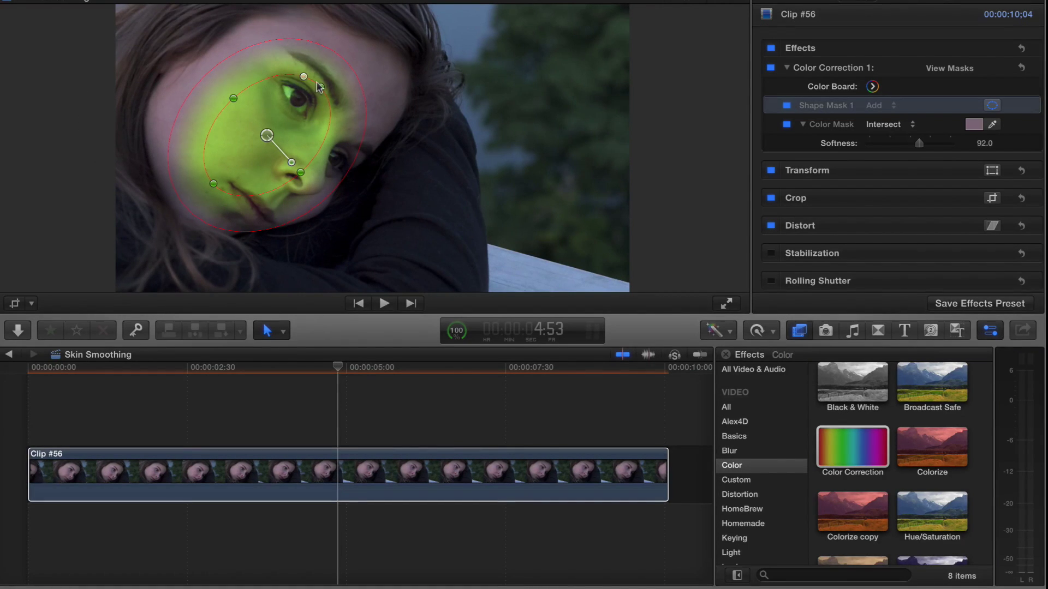
Step: Stretch, widen, rotate and nudge the ellipse so it covers the girl's whole face
left_click_drag(320, 87, 355, 54)
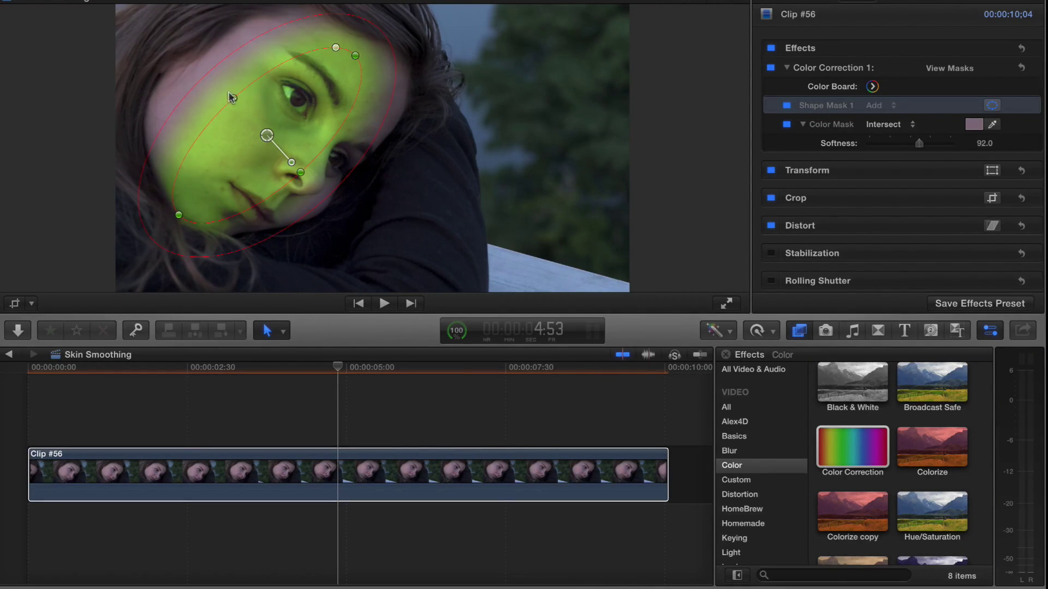
left_click_drag(231, 97, 192, 74)
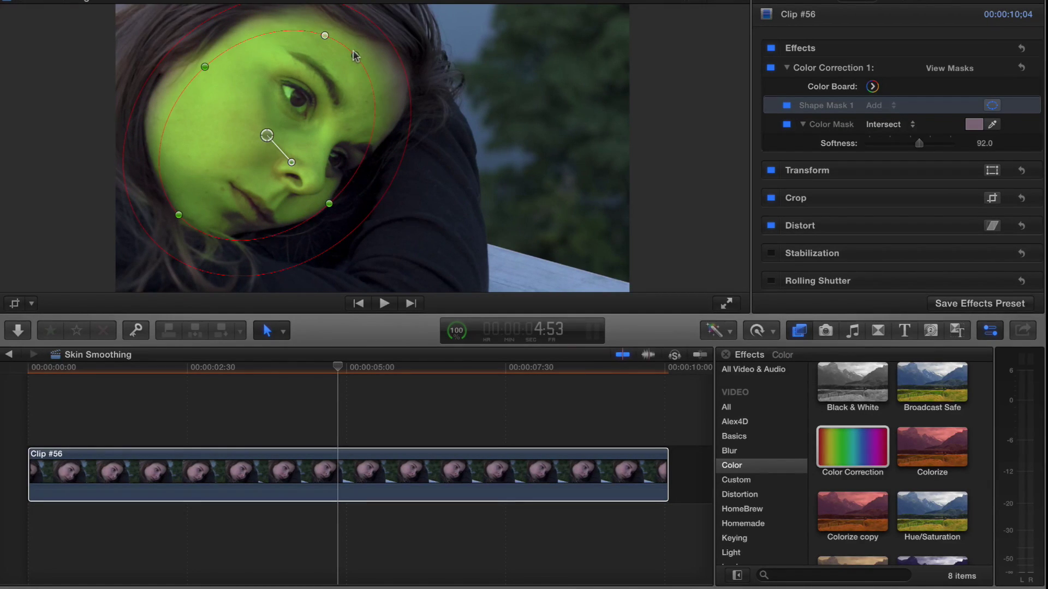
left_click_drag(355, 55, 367, 53)
left_click_drag(266, 134, 269, 134)
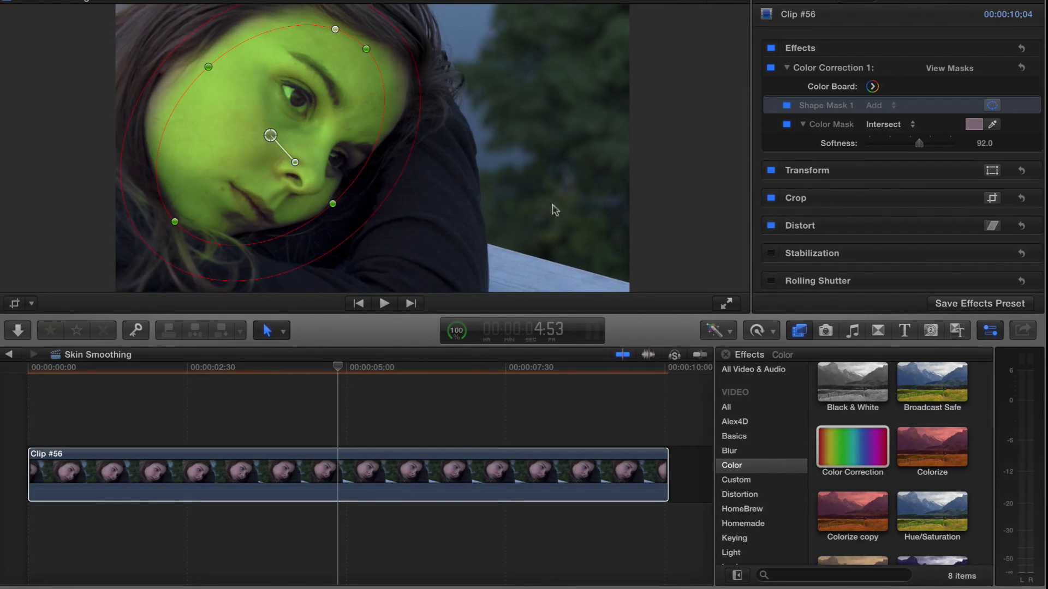
Step: Keyframe Shape Mask 1, move it onto the trees at 8:29, and scrub back to check
mouse_move(1021, 107)
left_click(1019, 105)
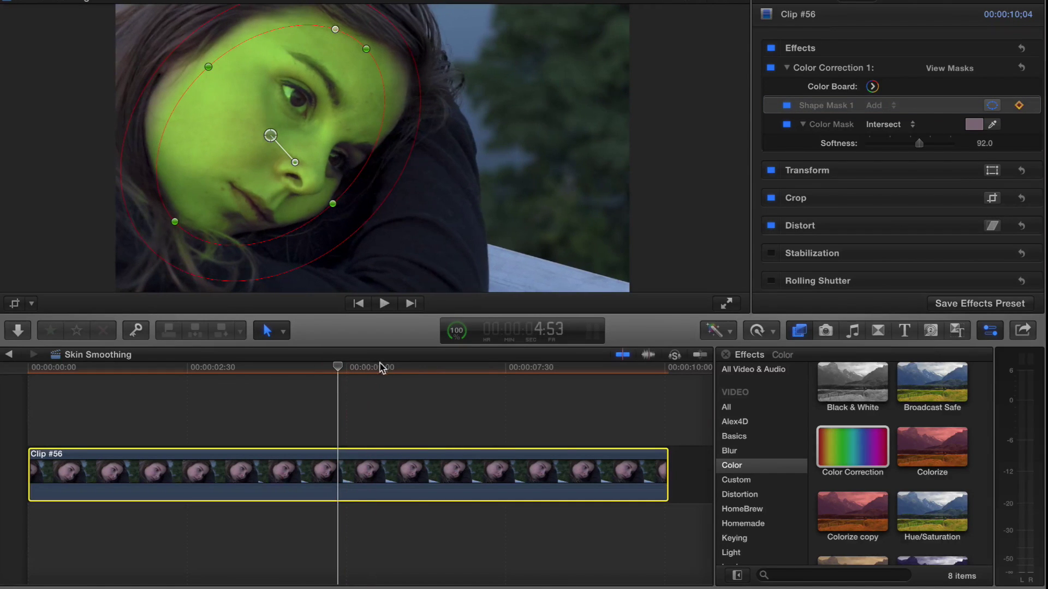
left_click(568, 374)
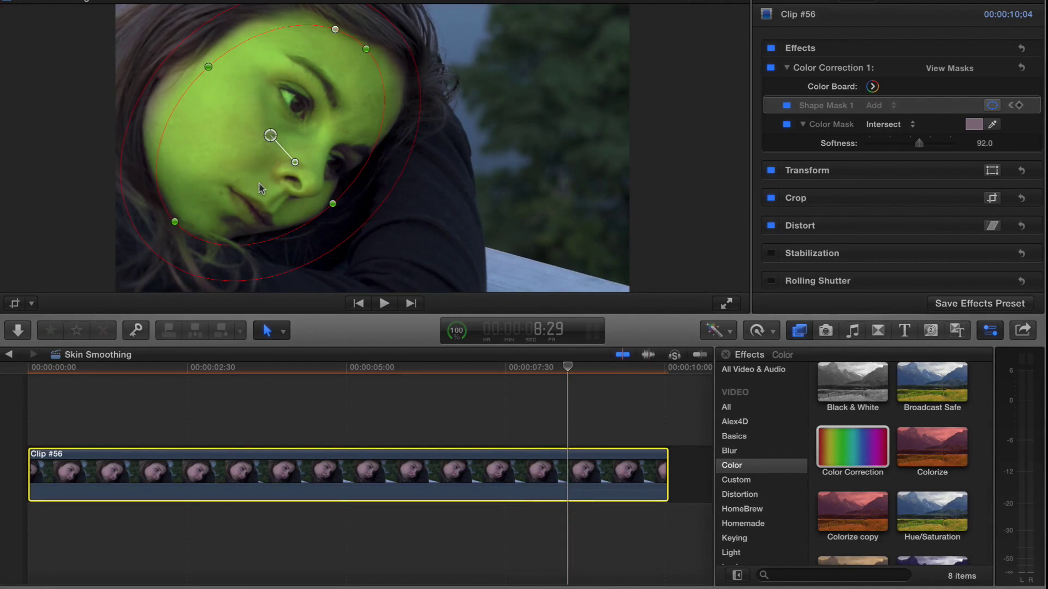
left_click_drag(270, 136, 530, 136)
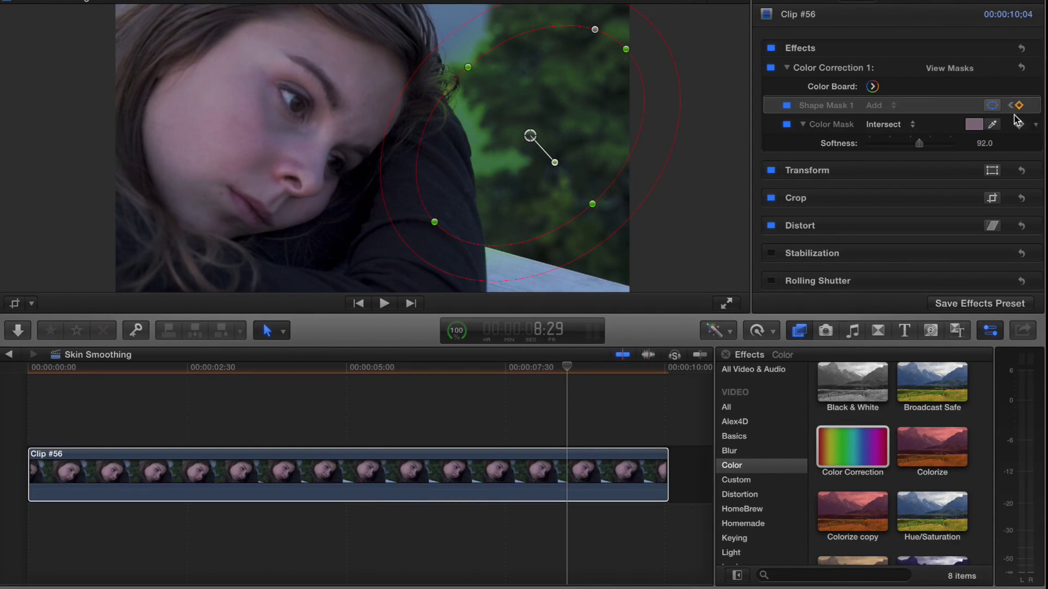
left_click(562, 475)
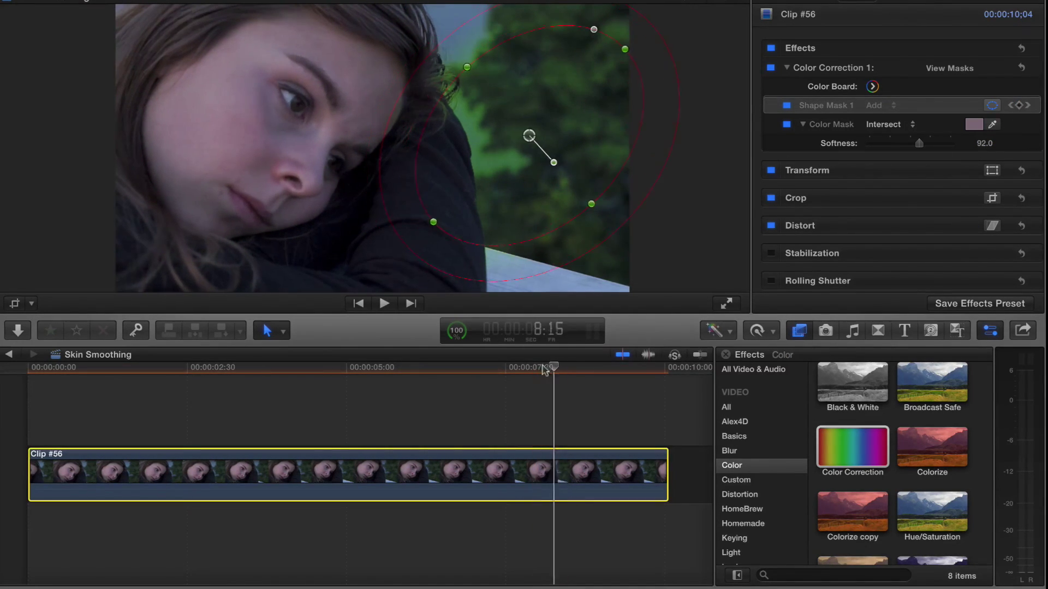
left_click_drag(553, 367, 441, 383)
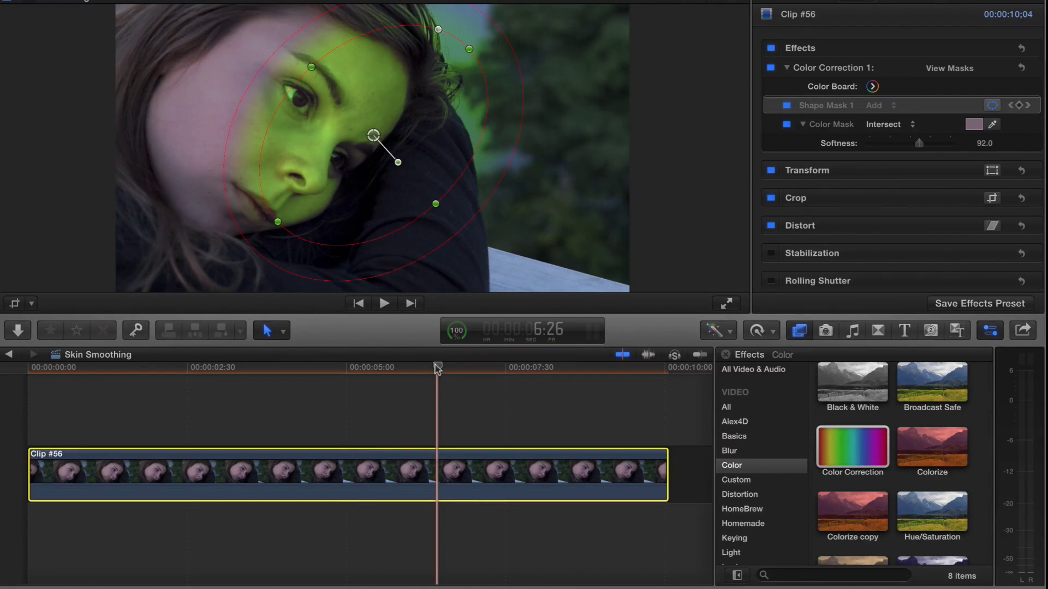
Step: Delete Color Correction 1 and paste a connected copy of Clip #56 above the original
left_click(807, 68)
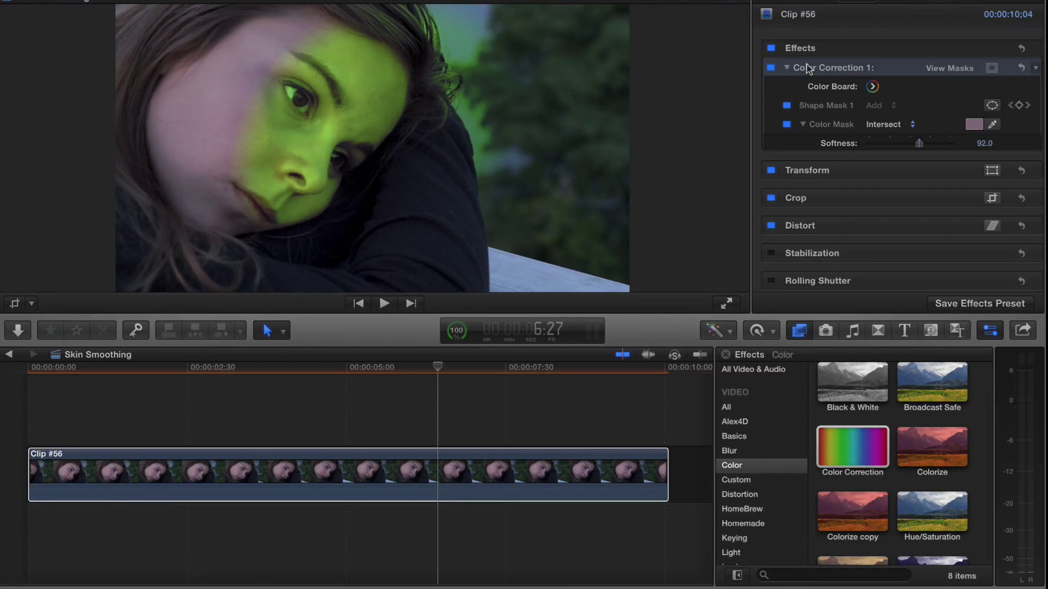
key("BackSpace")
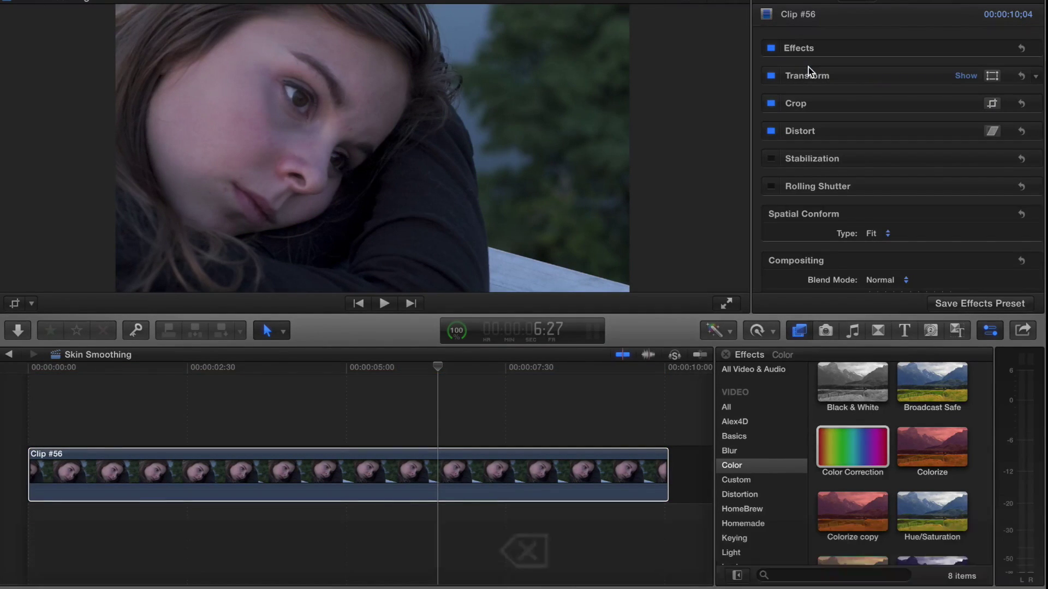
left_click(334, 461)
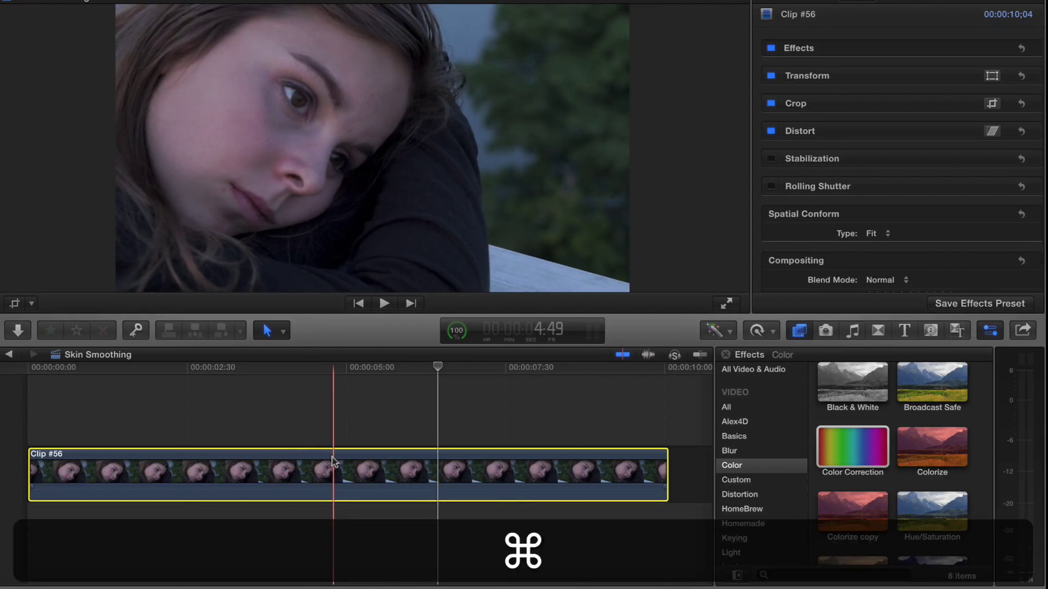
key("super+c")
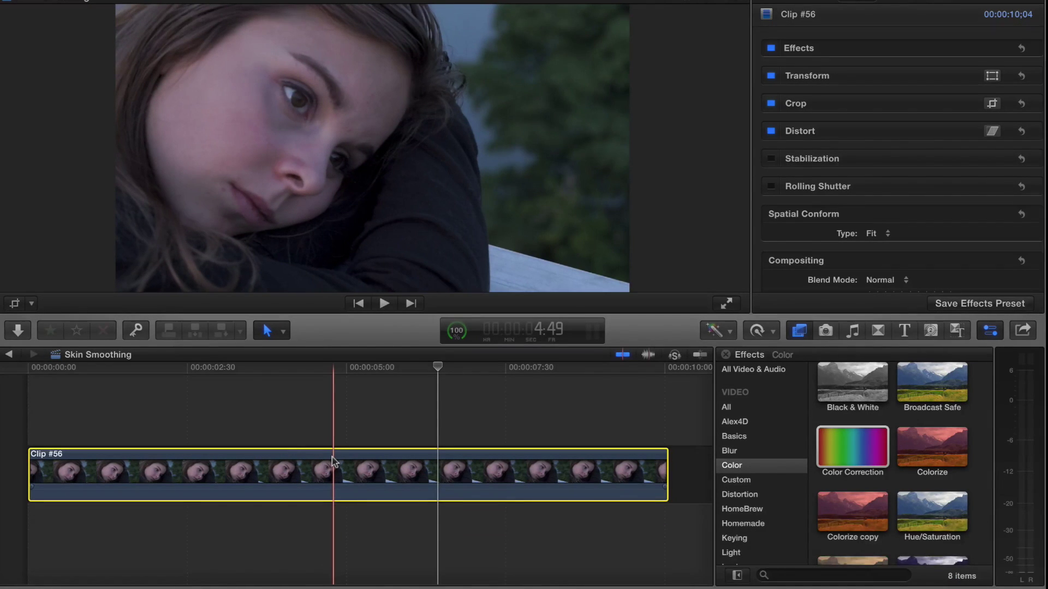
key("Up")
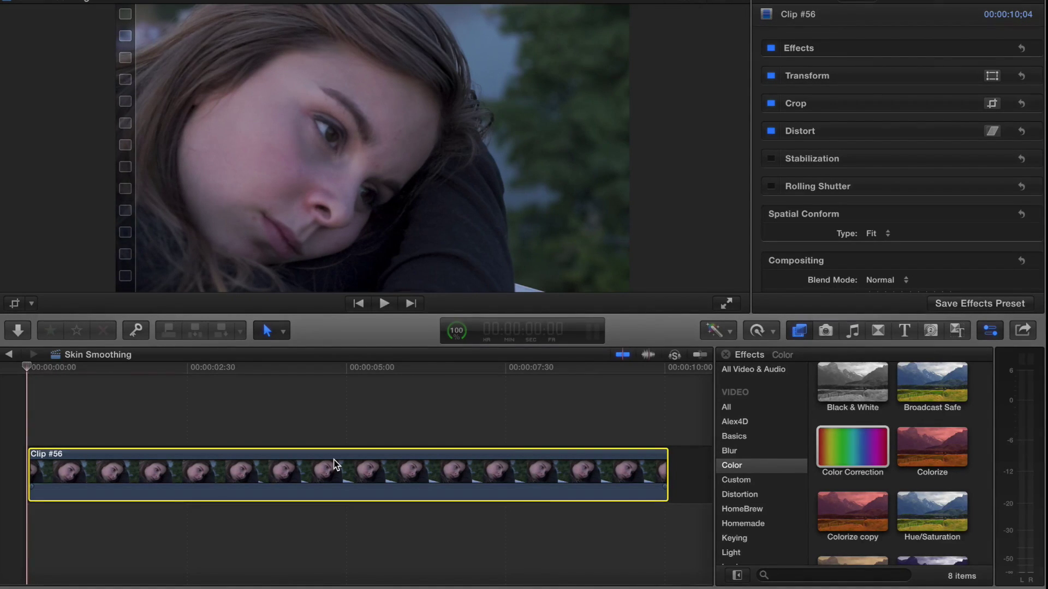
key("alt+v")
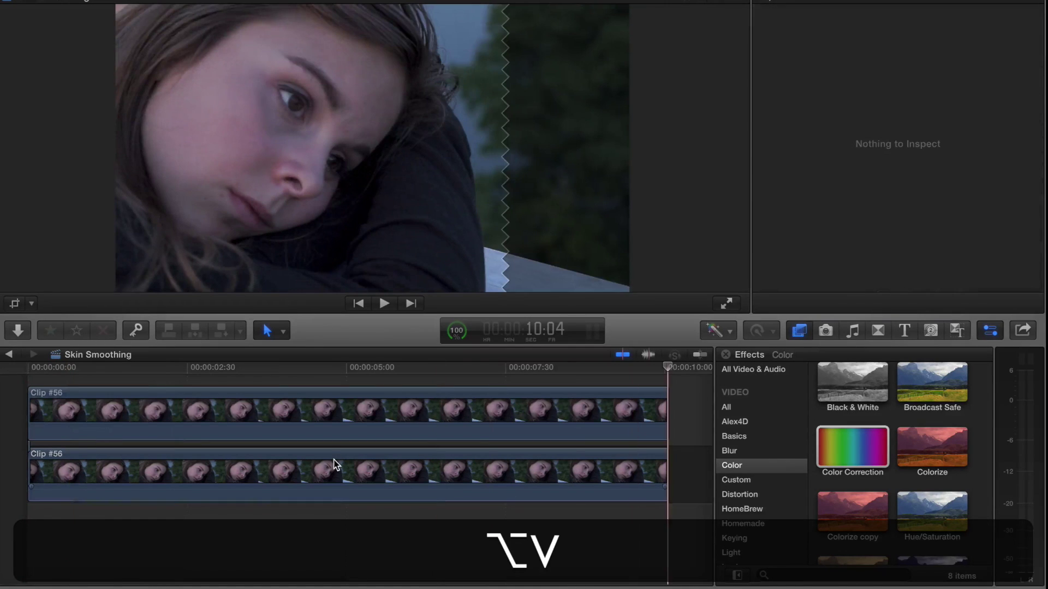
Step: Disable the lower Clip #56 and select the upper copy
left_click(271, 368)
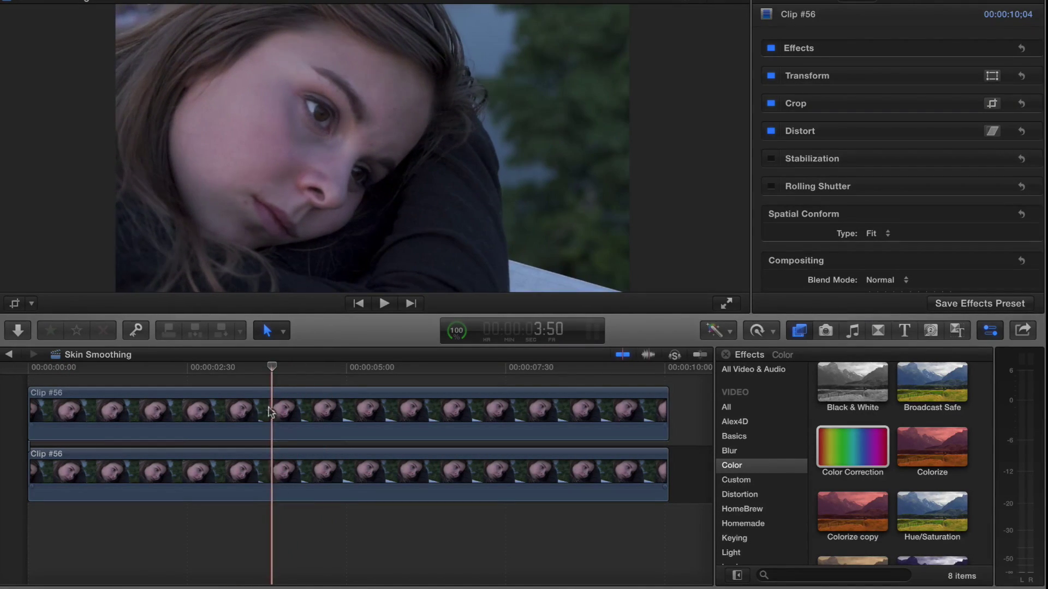
left_click(274, 478)
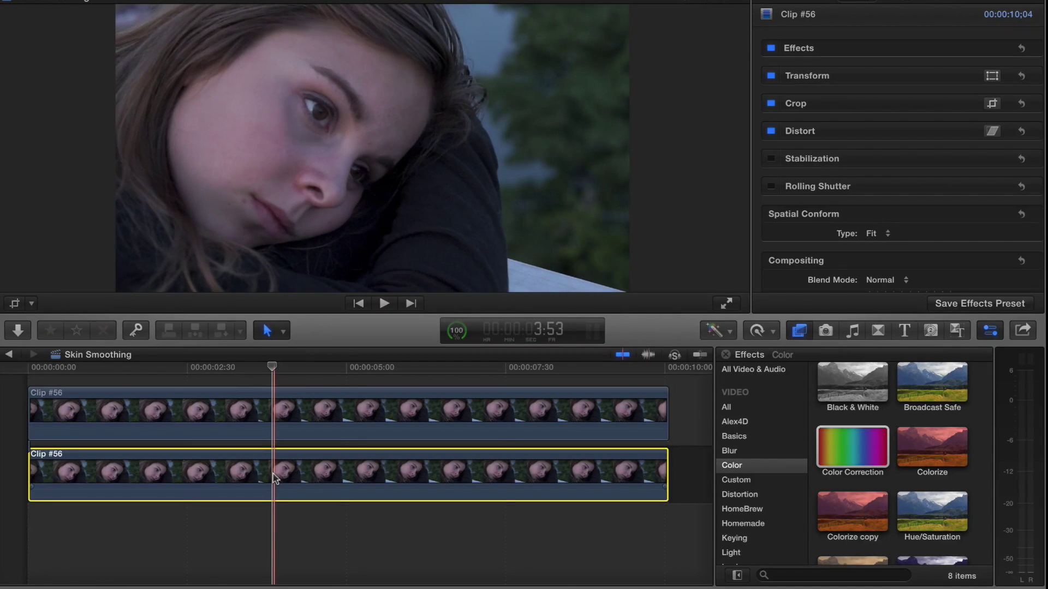
key("v")
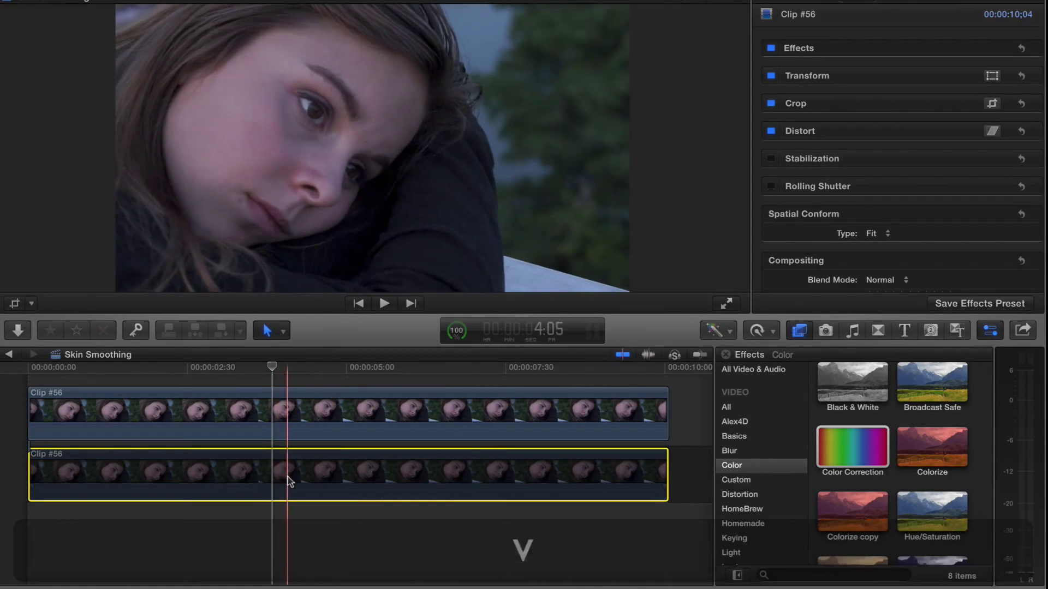
left_click(271, 413)
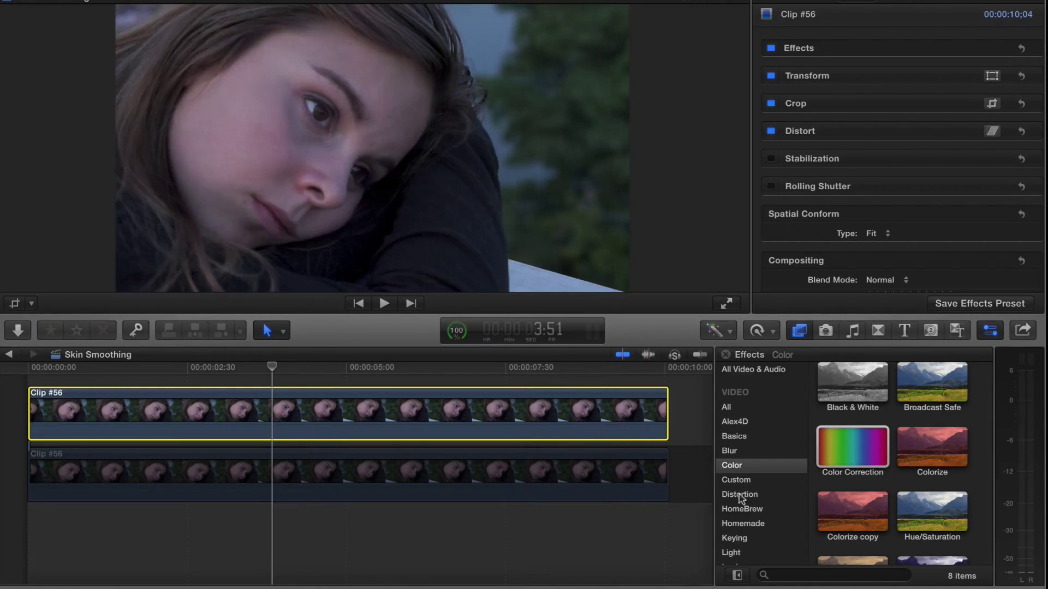
Step: Apply the Keyer effect to the upper clip and lower its strength to 0%
left_click(734, 538)
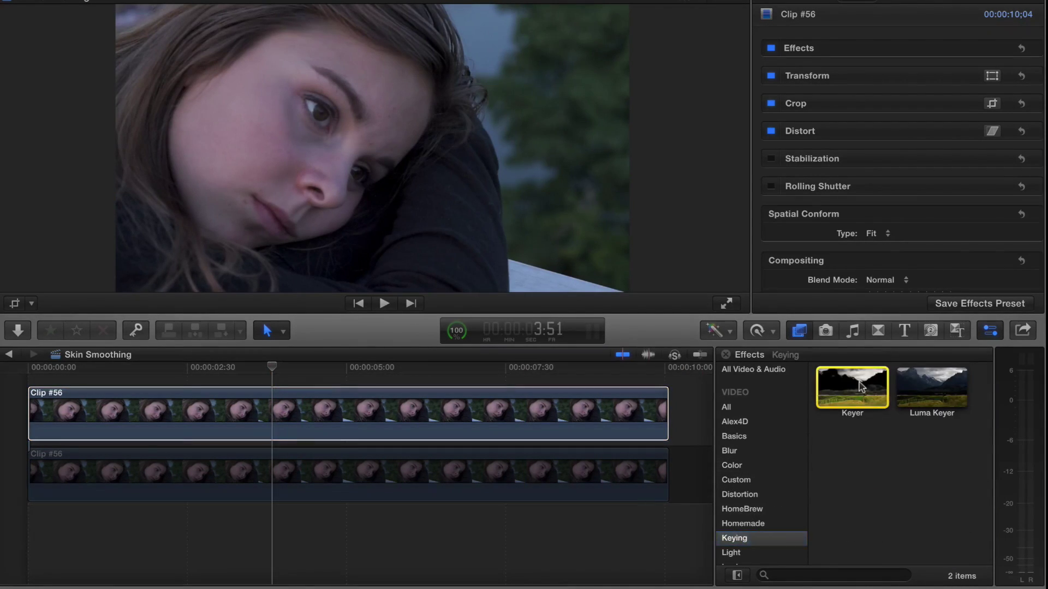
left_click_drag(859, 382, 435, 421)
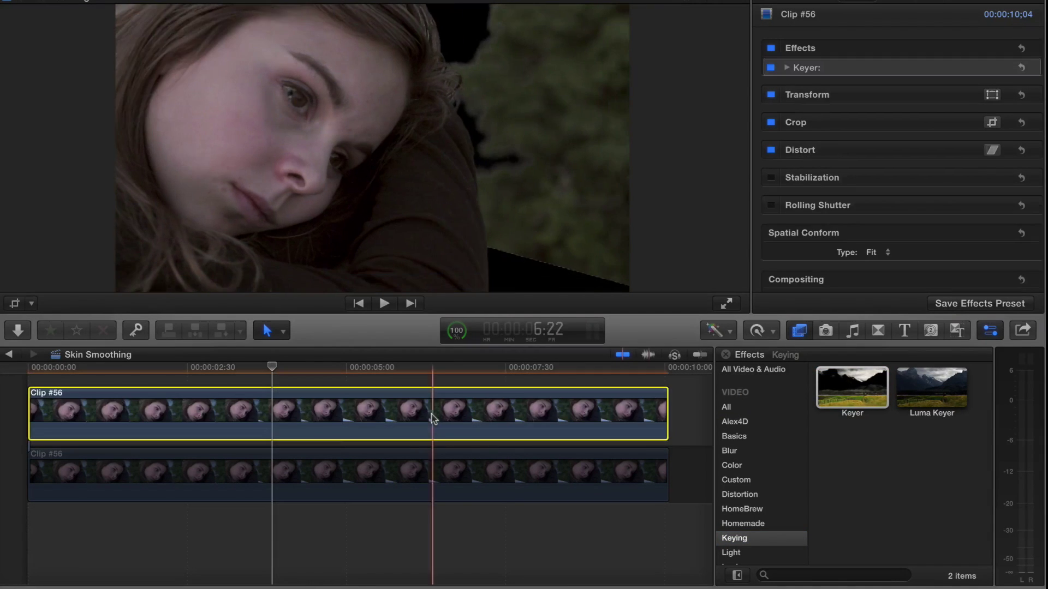
left_click(788, 67)
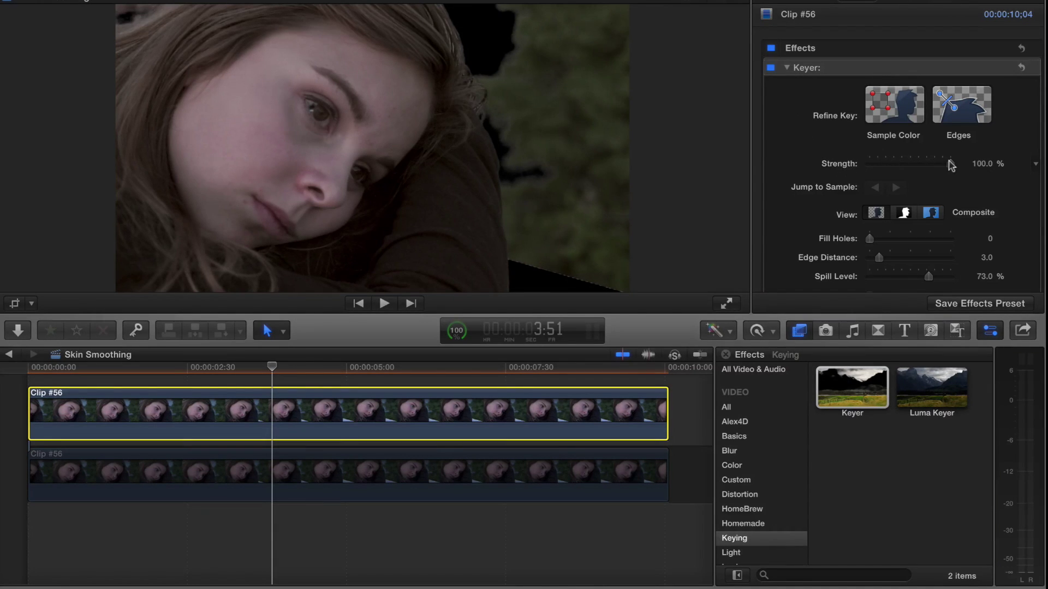
left_click_drag(951, 165, 868, 166)
Step: Add Keyer color samples on the cheeks, nose, left forehead and chin
left_click(895, 107)
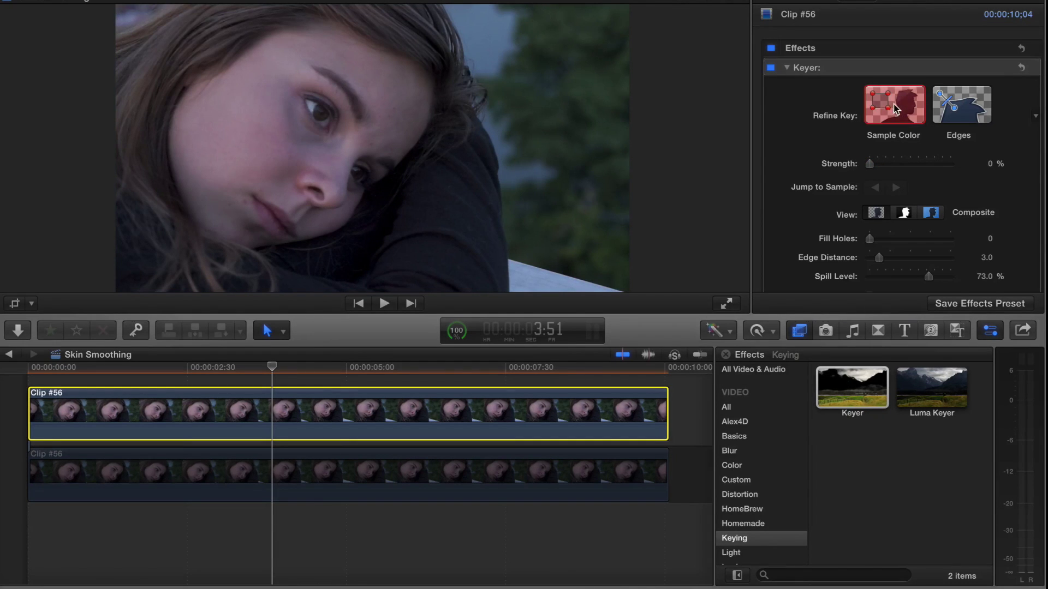
left_click_drag(254, 101, 260, 116)
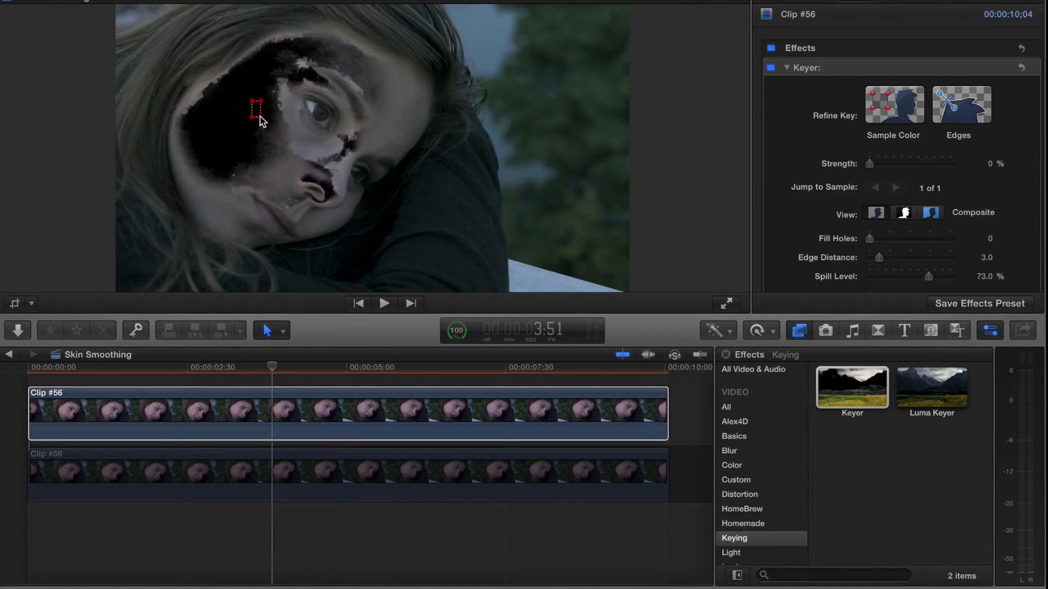
left_click(888, 105)
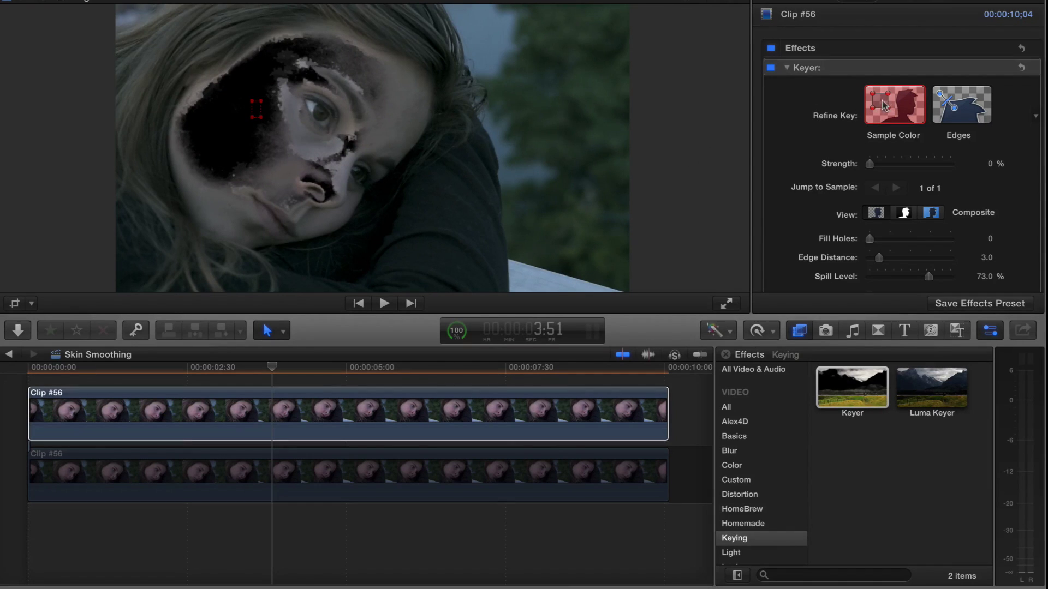
left_click(398, 105)
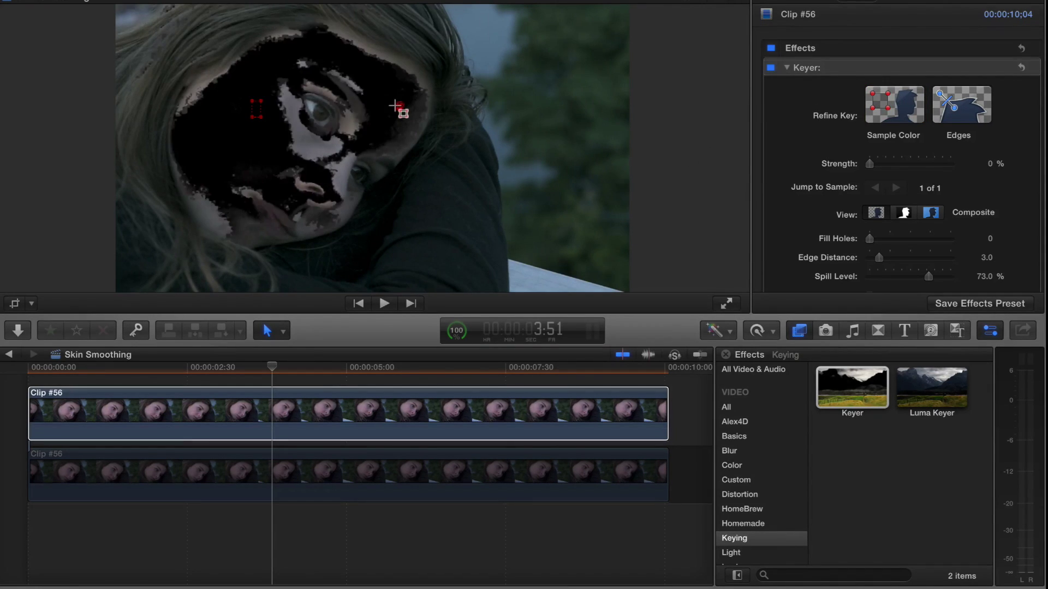
left_click(886, 111)
left_click(305, 146)
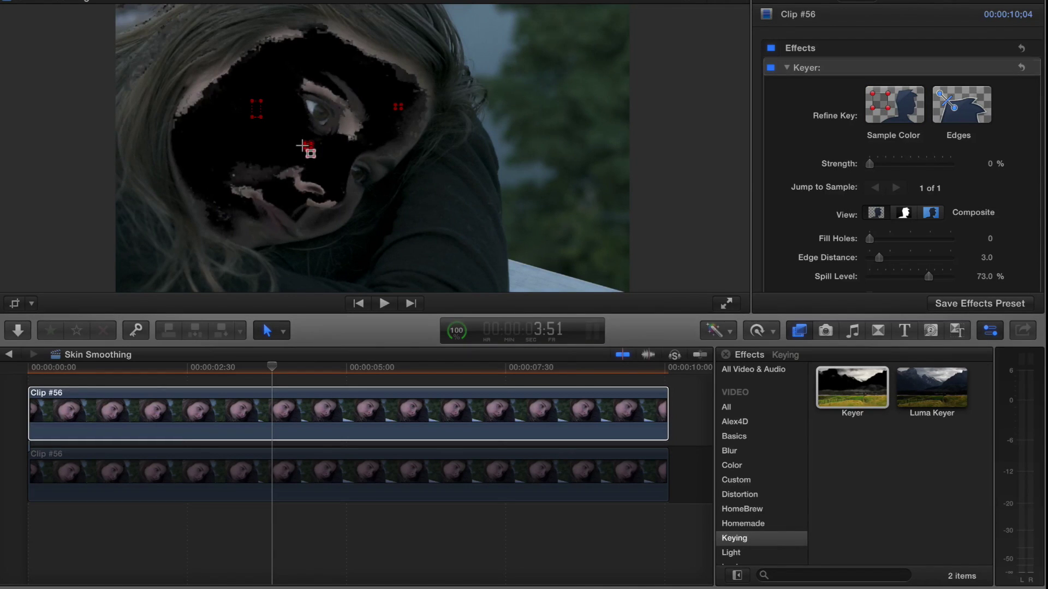
left_click(888, 113)
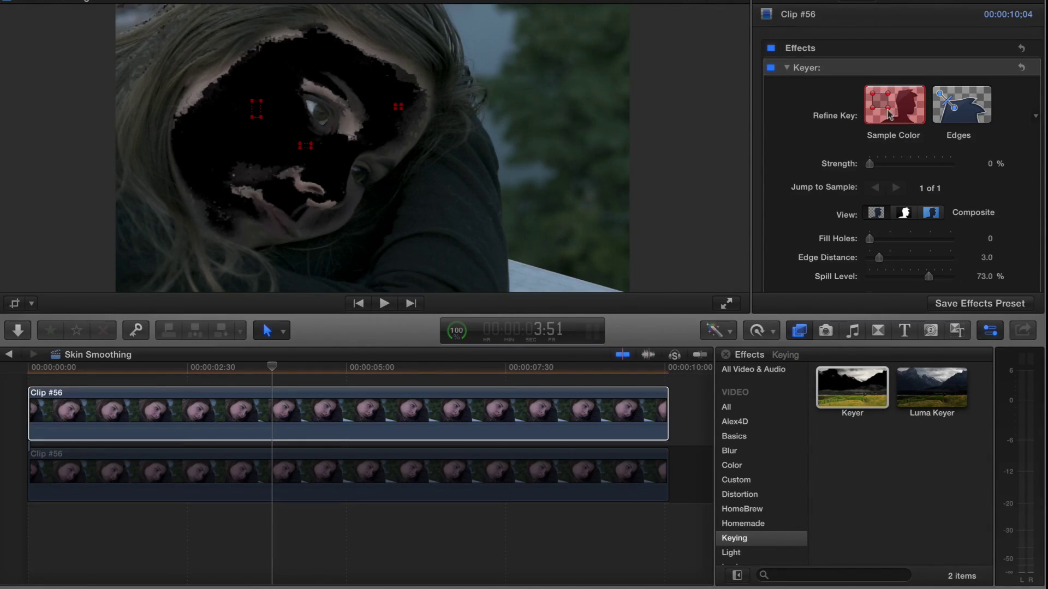
left_click(200, 96)
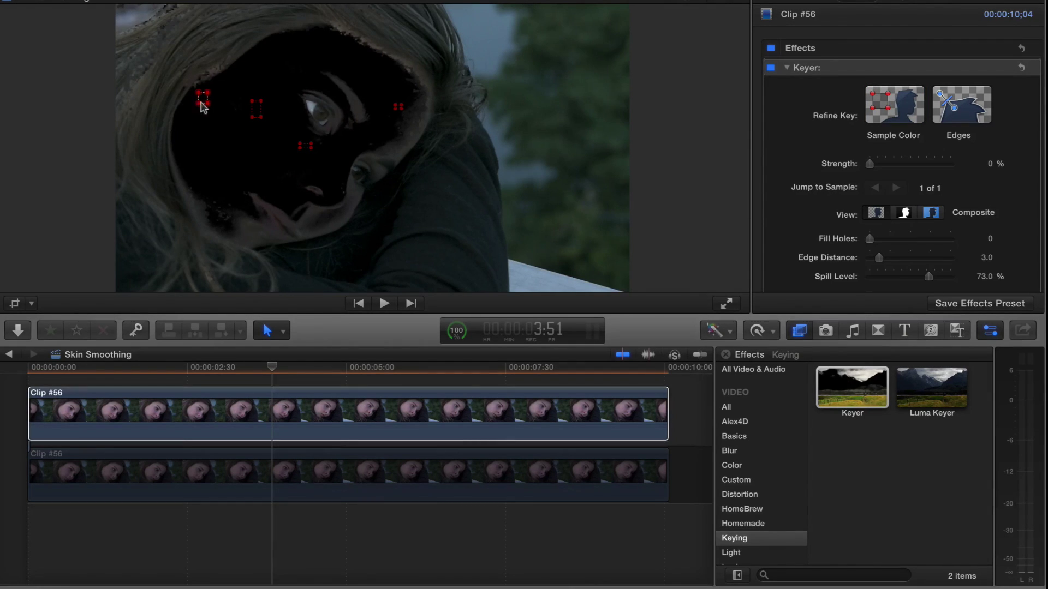
left_click(904, 108)
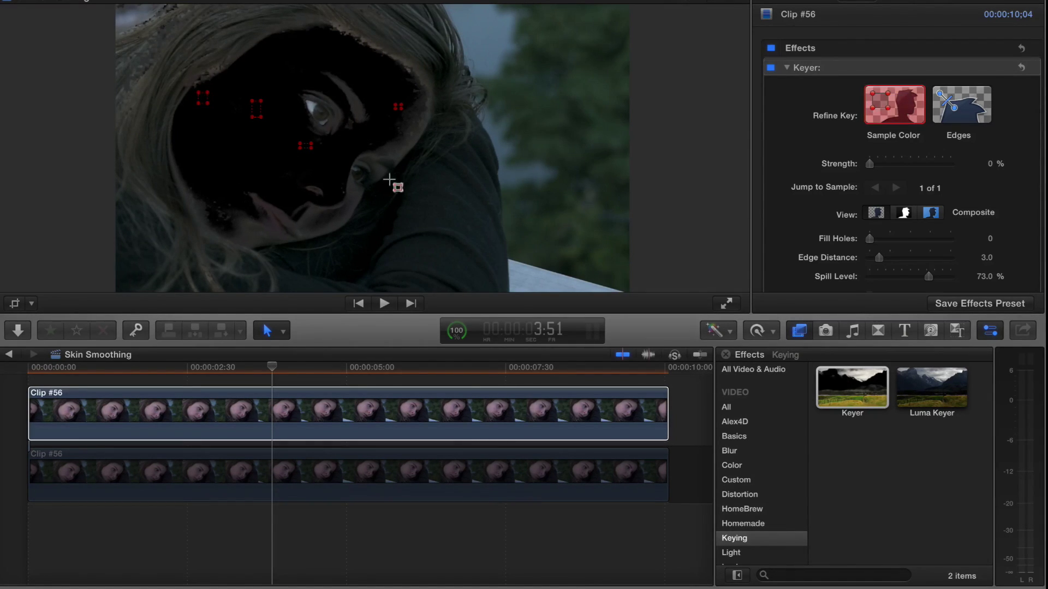
left_click(254, 229)
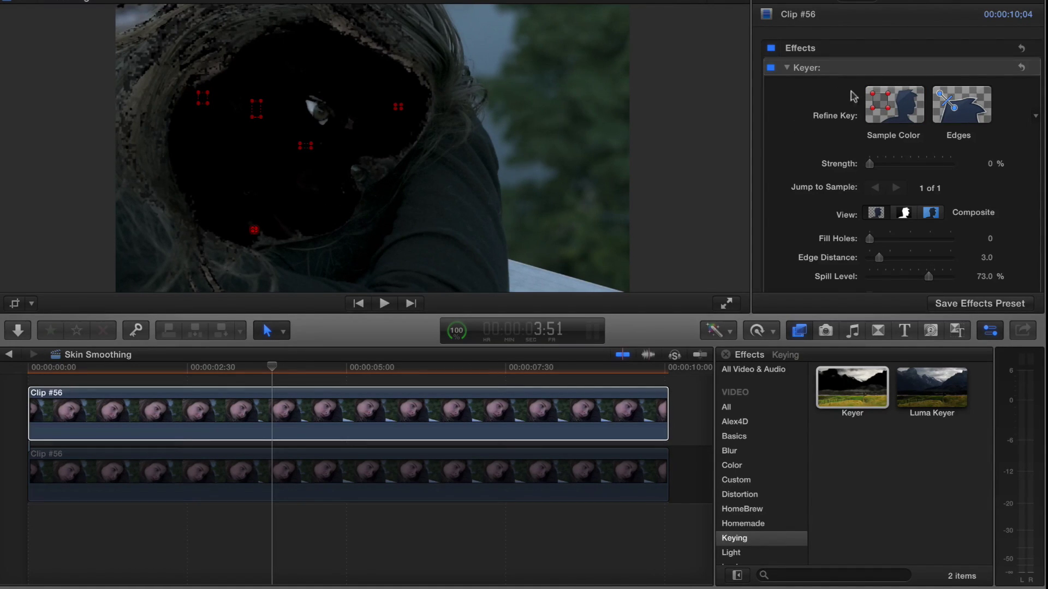
Step: Turn on Invert in the Keyer settings so only her face stays visible, then select the lower clip
scroll(852, 273, "down", 5)
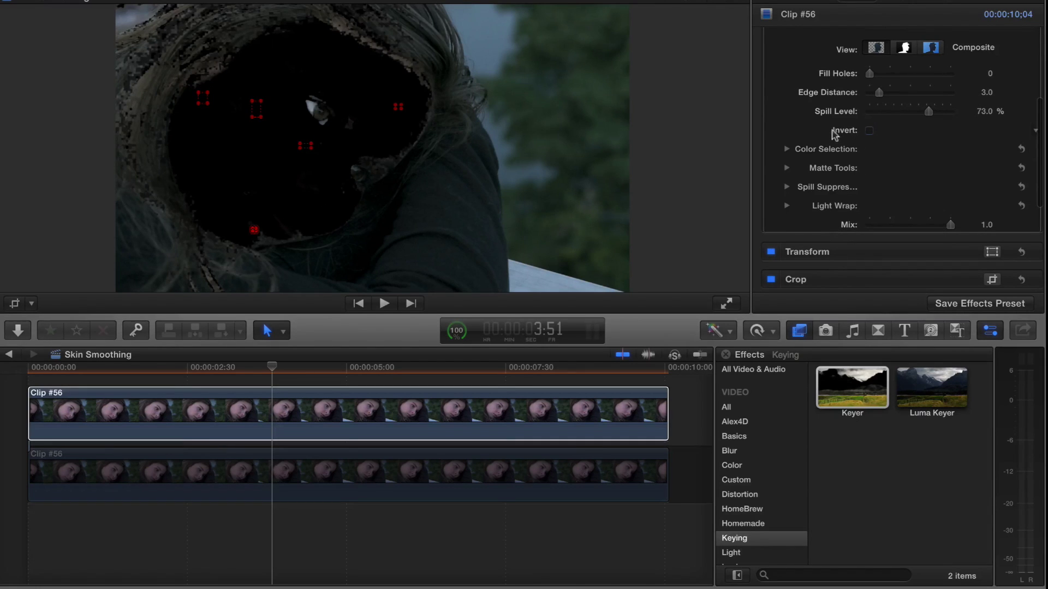
left_click(870, 131)
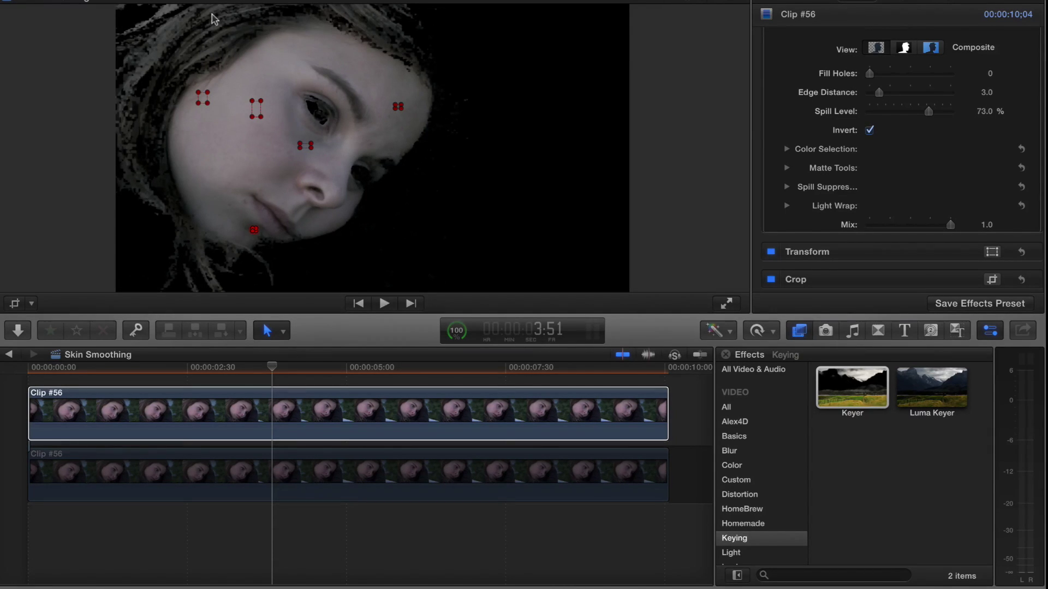
left_click(625, 401)
left_click(282, 474)
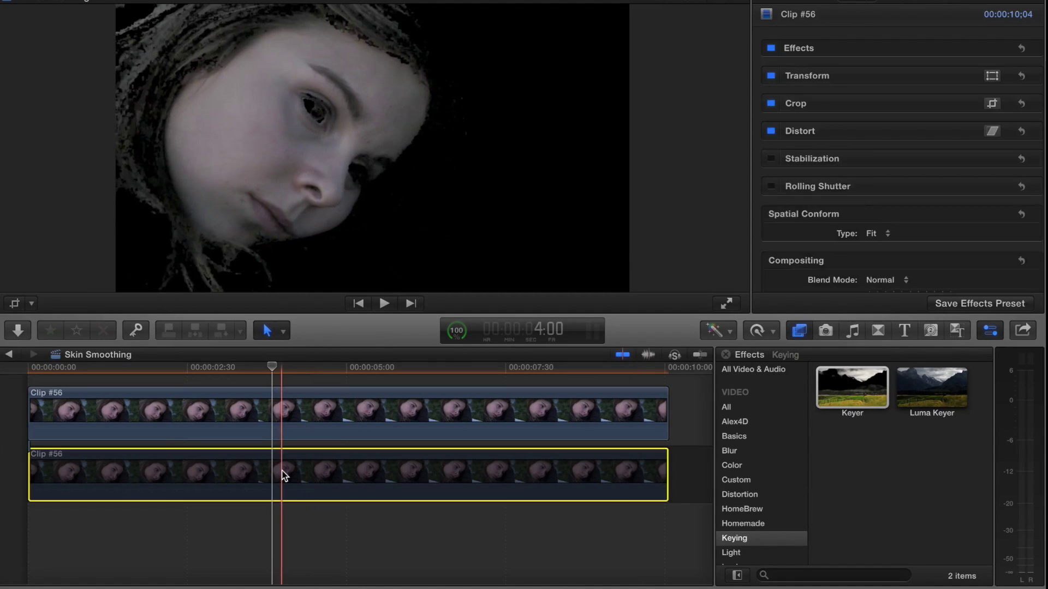
Step: Re-enable the background clip and tint the keyed face's highlights to 183° and -48%
key("v")
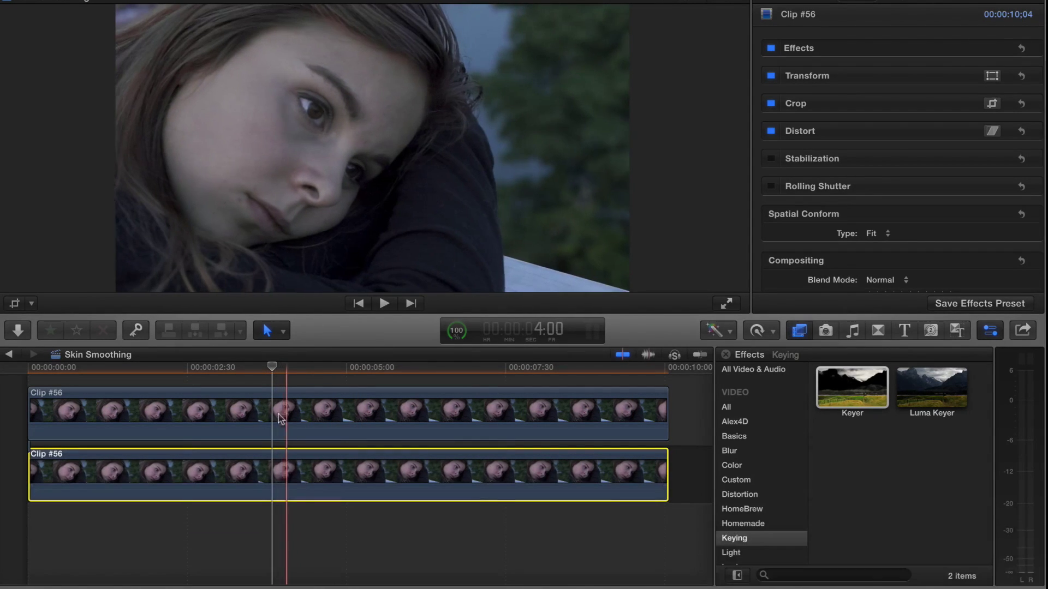
left_click(273, 410)
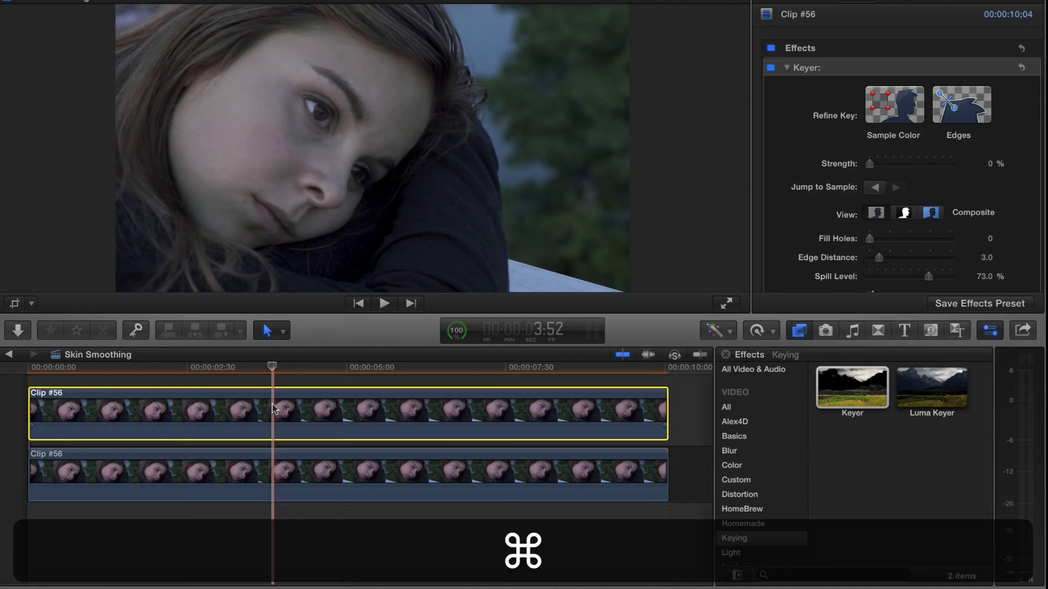
key("super+6")
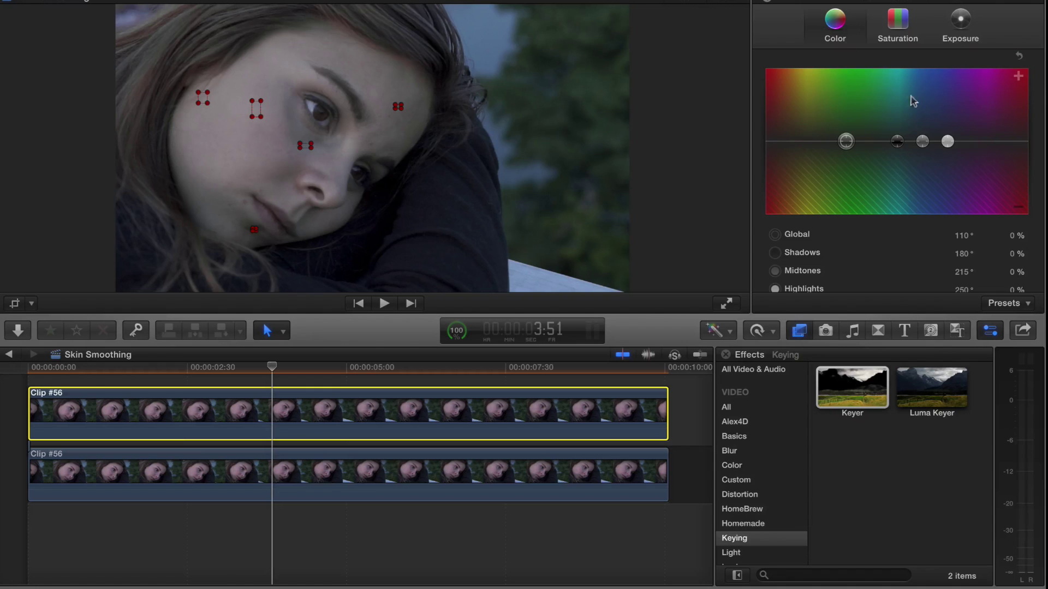
left_click_drag(947, 143, 896, 178)
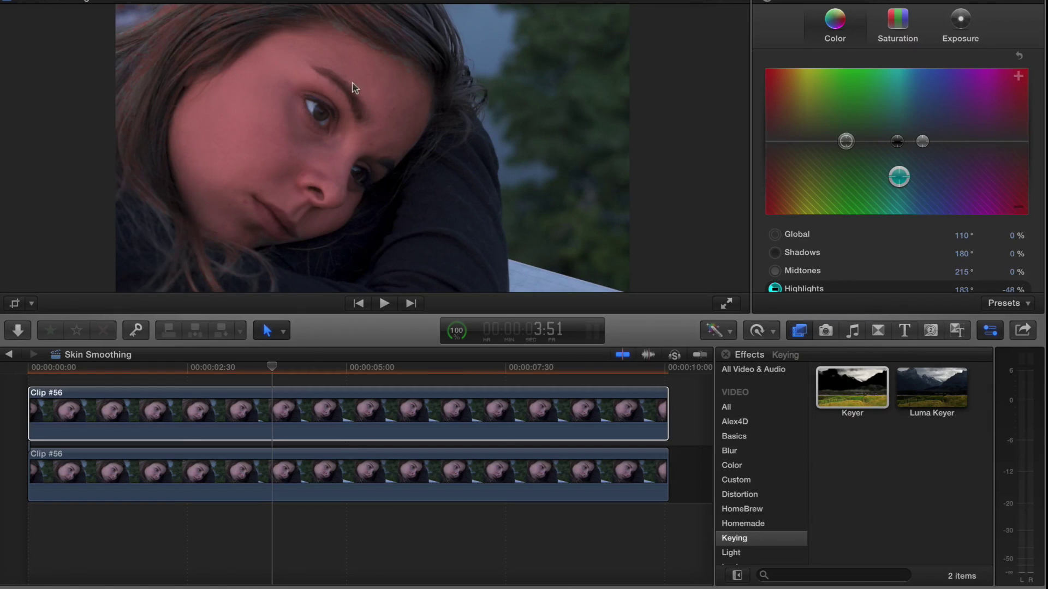
key("super+4")
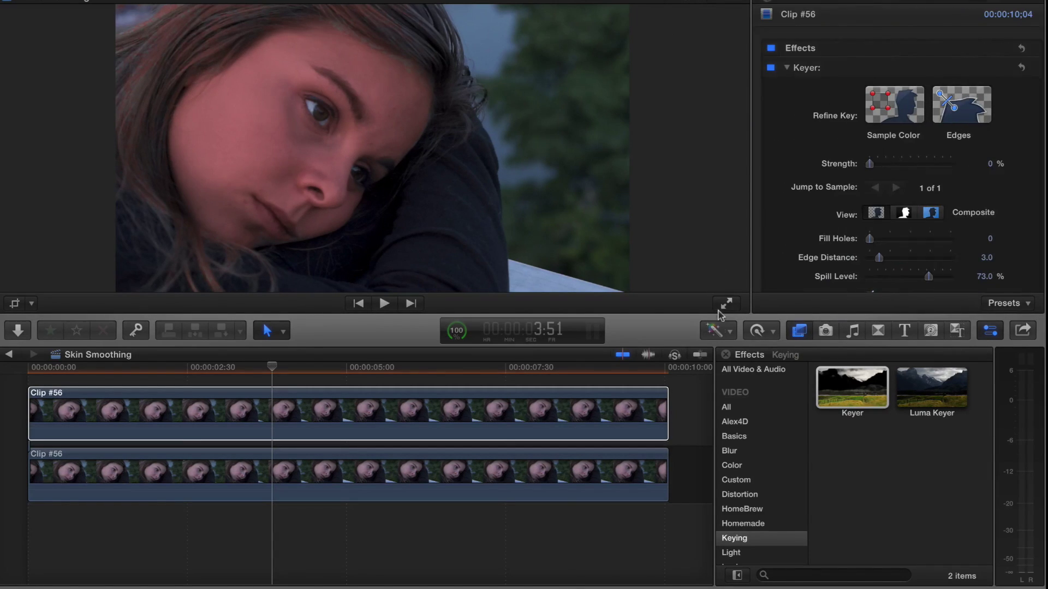
Step: Apply a Gaussian blur to the keyed face clip and lower its Amount to 9.07
left_click(567, 400)
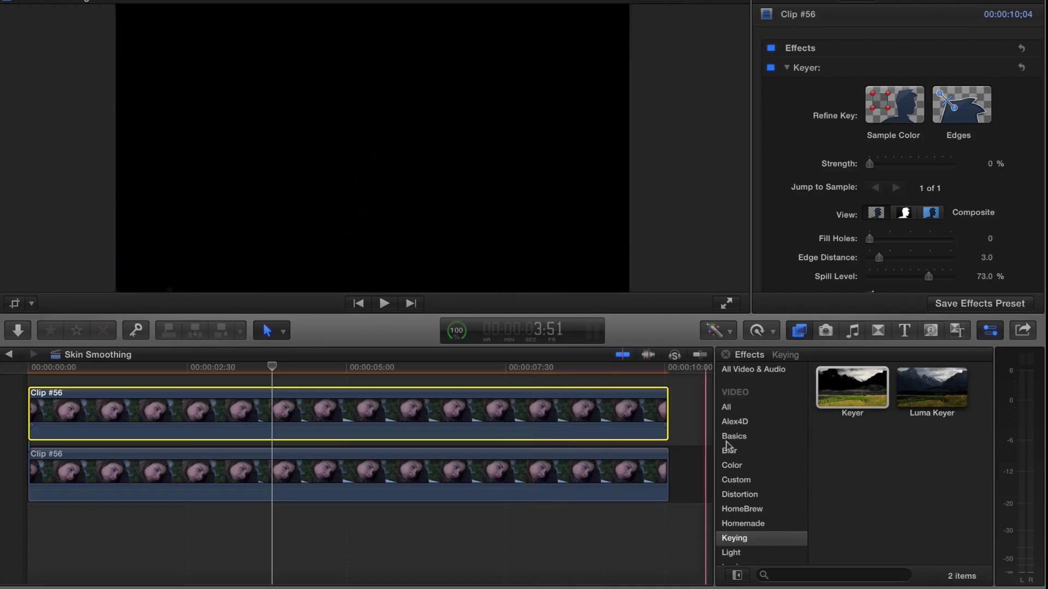
left_click(736, 452)
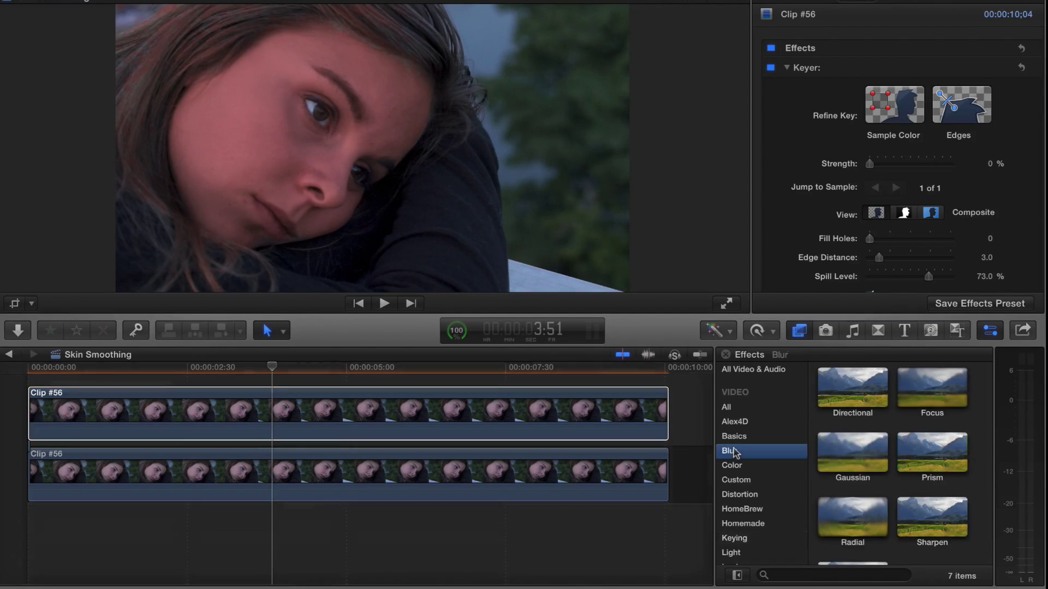
left_click_drag(853, 461, 414, 426)
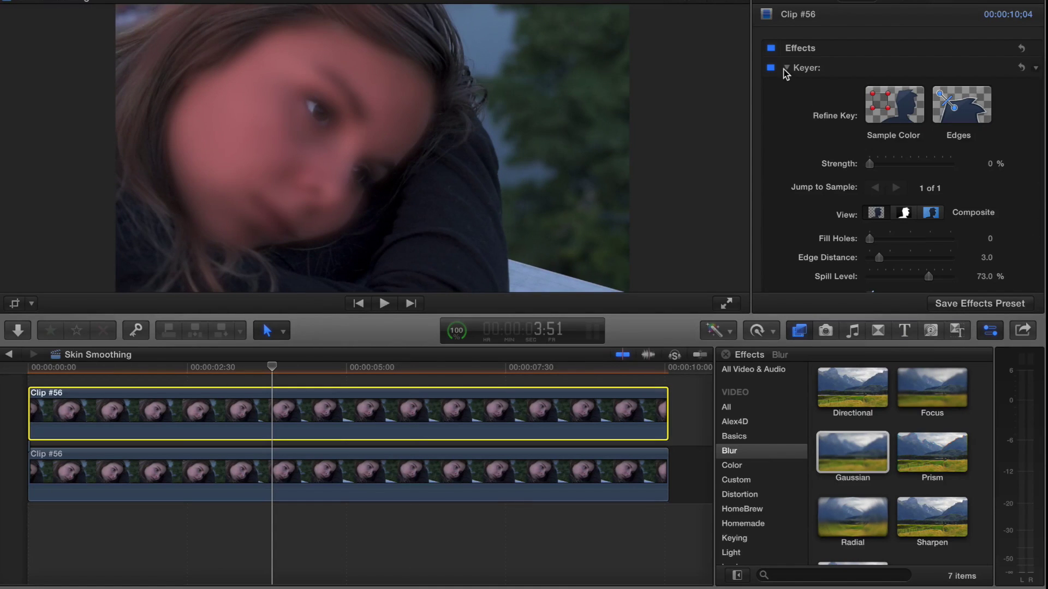
left_click(786, 68)
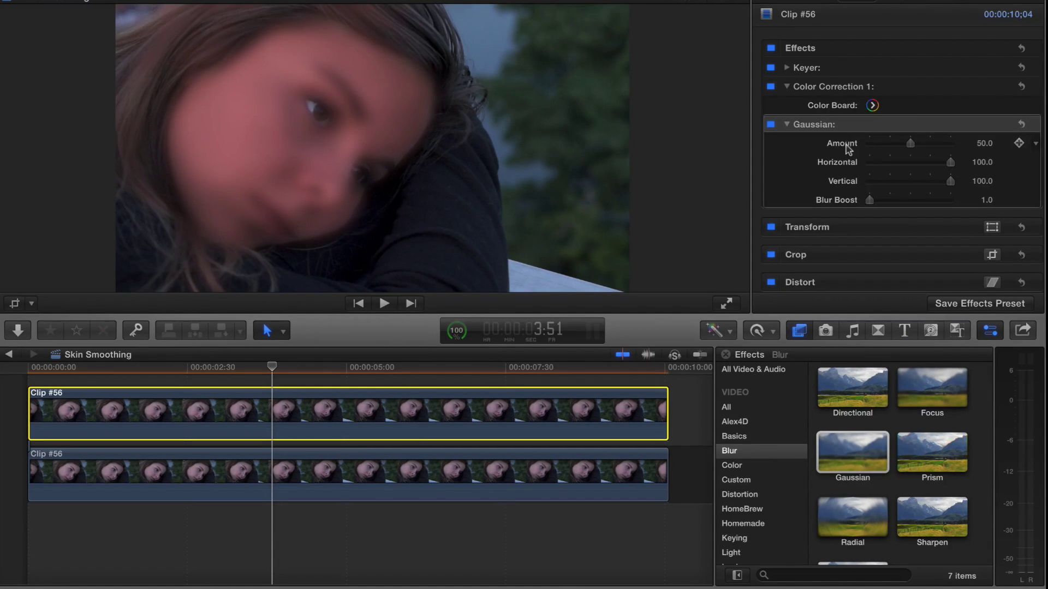
left_click_drag(908, 145, 876, 147)
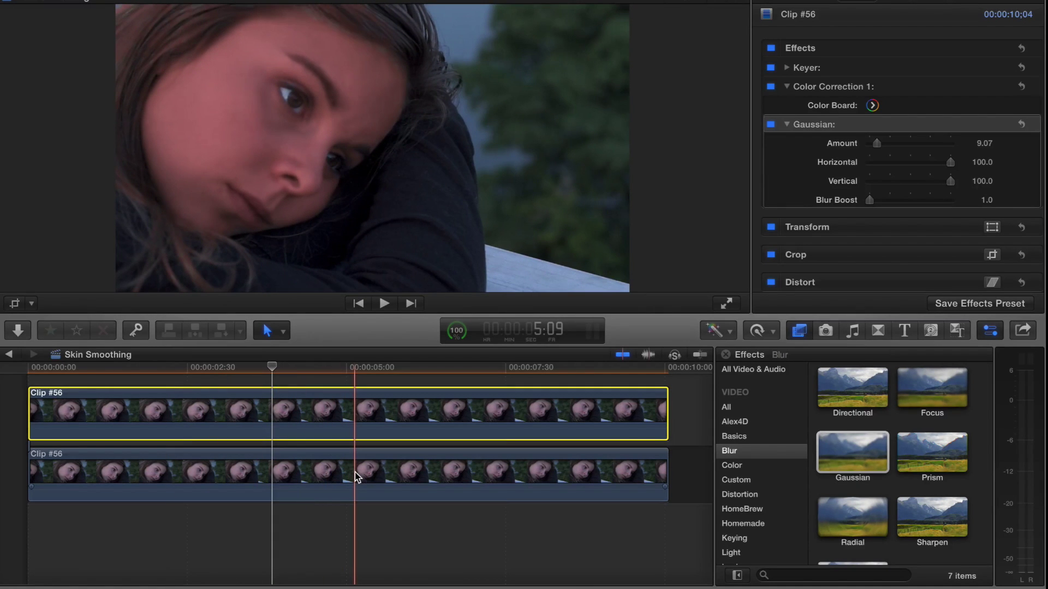
left_click(262, 469, "super")
Step: Merge both Clip #56 copies into a compound clip named Skin Smoothing Clip
key("alt+g")
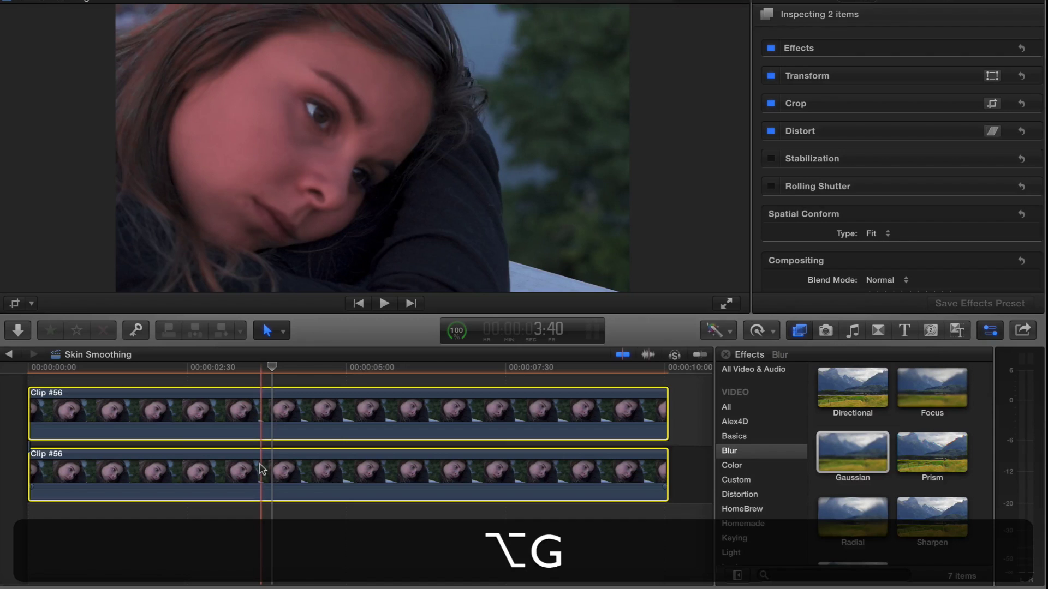
key("Return")
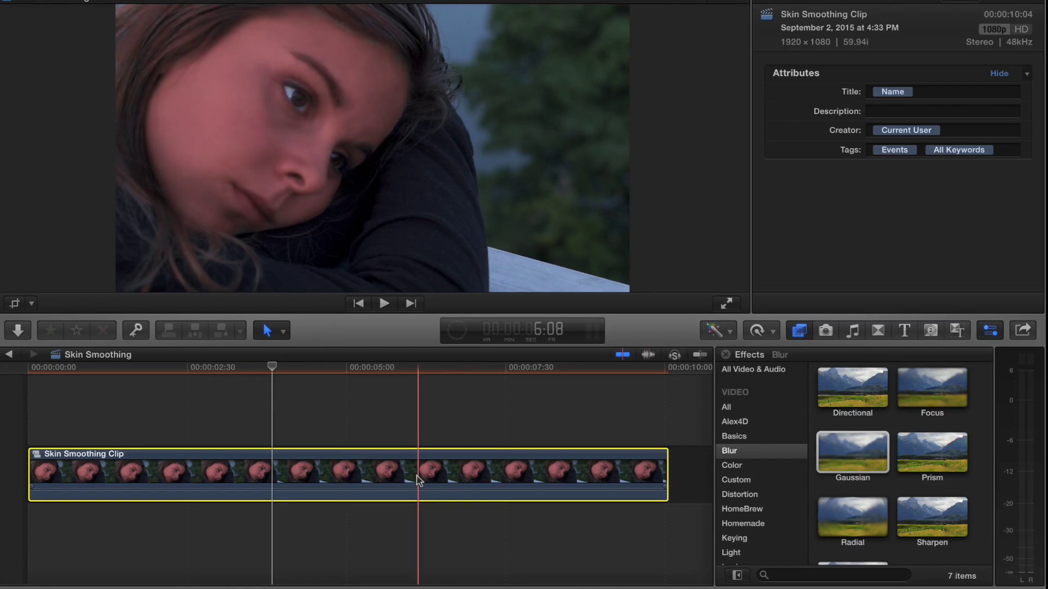
key("super+6")
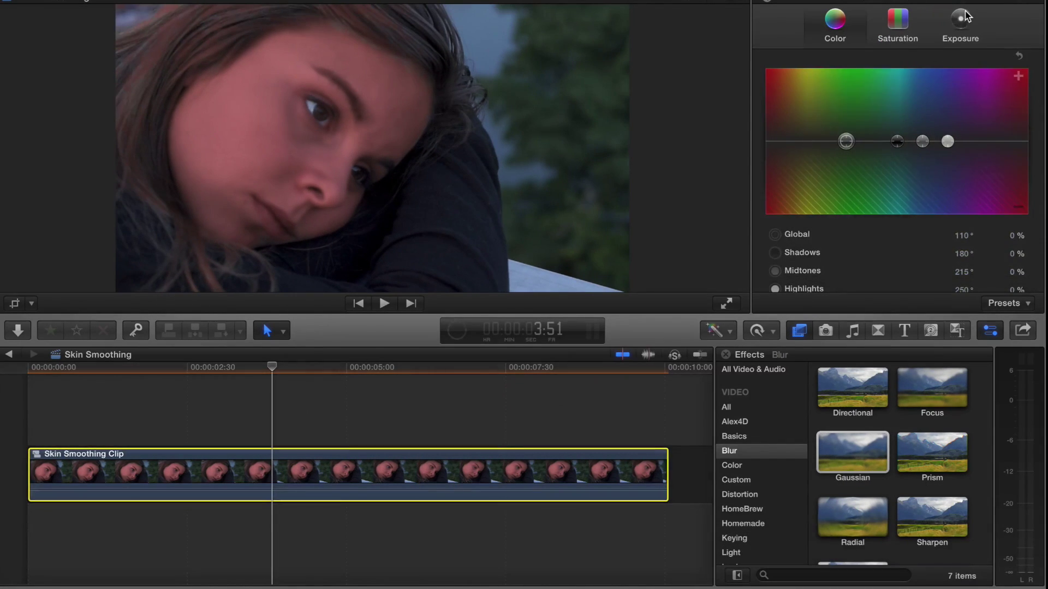
left_click(961, 22)
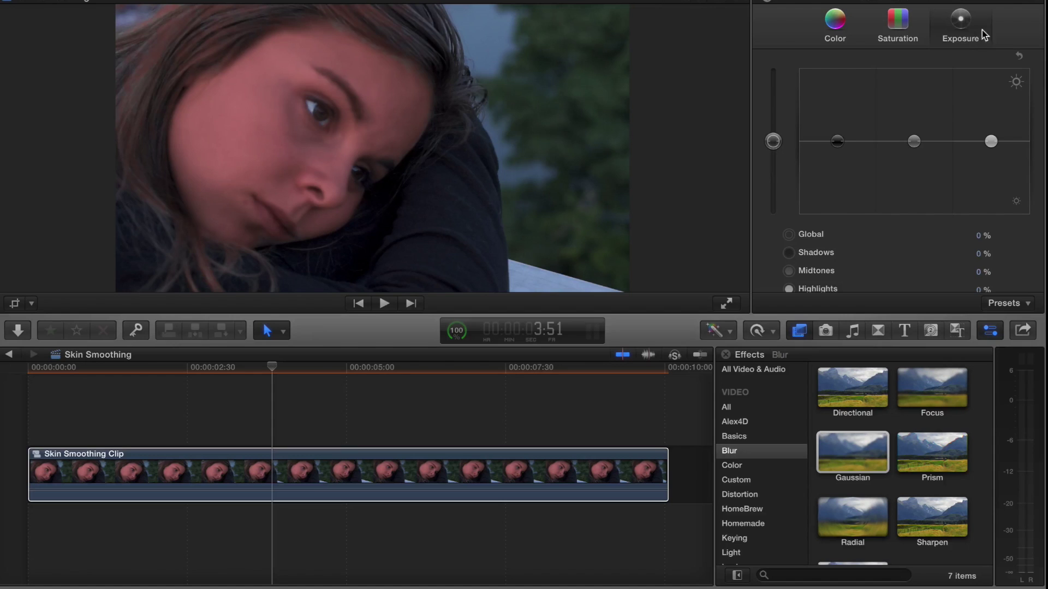
Step: Darken Skin Smoothing Clip's shadows to -10% and lift midtones to 20%, highlights to 24%
left_click_drag(837, 142, 837, 149)
left_click_drag(915, 143, 915, 129)
left_click_drag(989, 144, 985, 129)
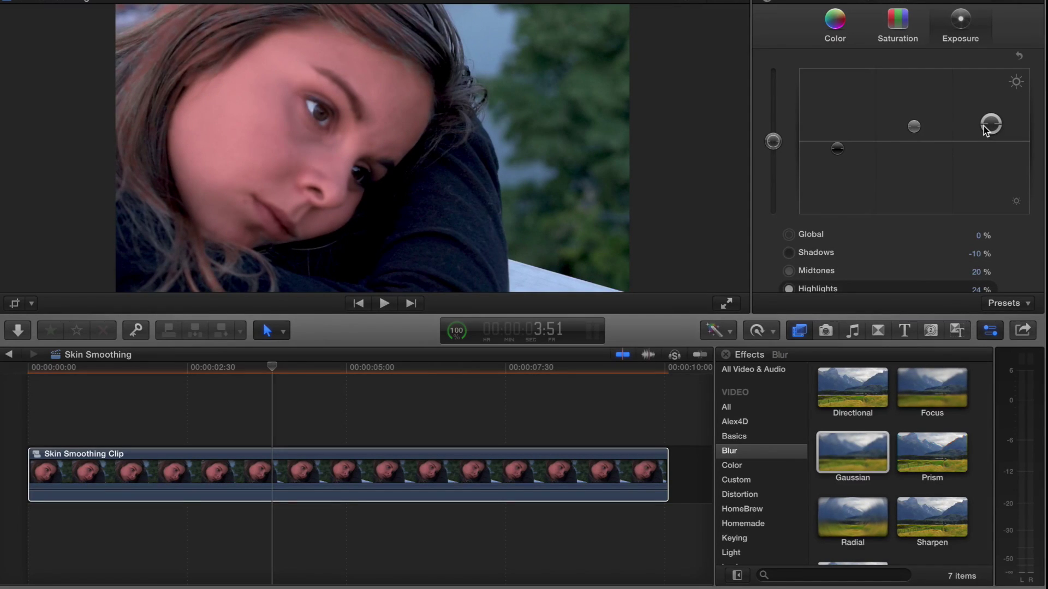